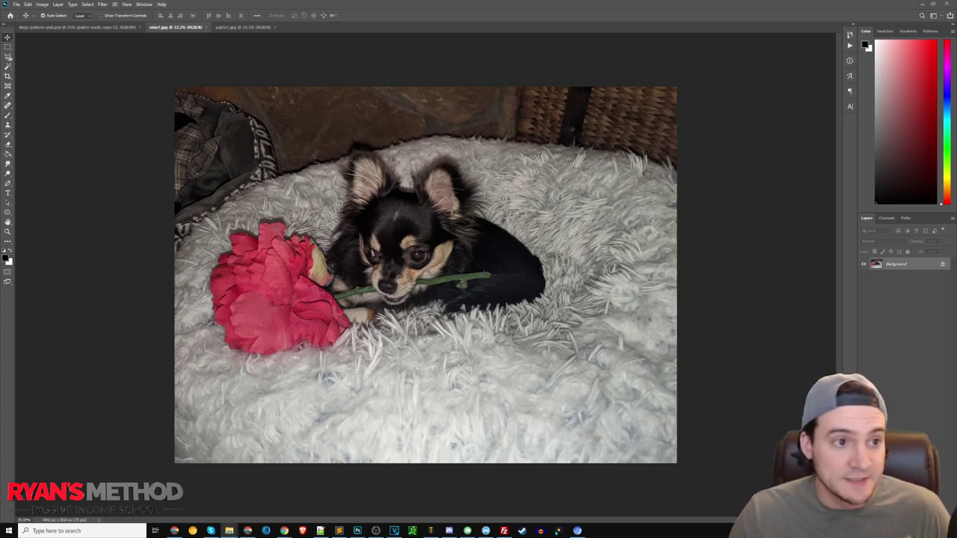
# Choose the Polygonal Lasso tool and duplicate the Background layer as a working copy of the dog photo
pyautogui.click(8, 58)
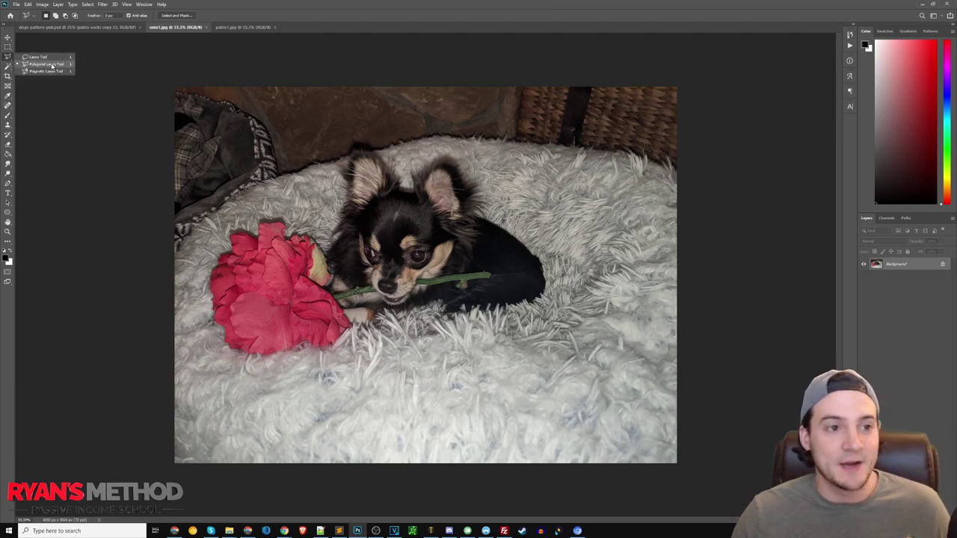
pyautogui.click(46, 66)
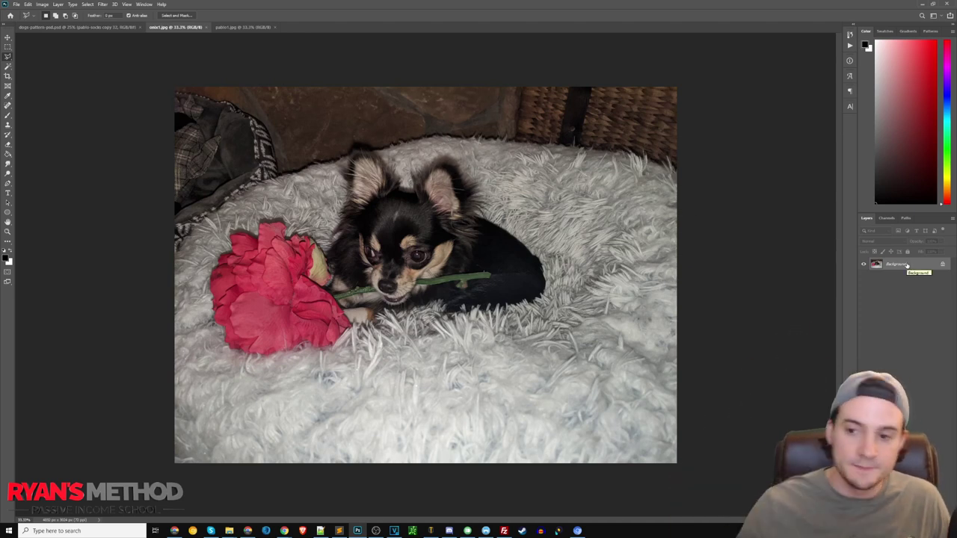
pyautogui.hotkey('ctrl', 'j')
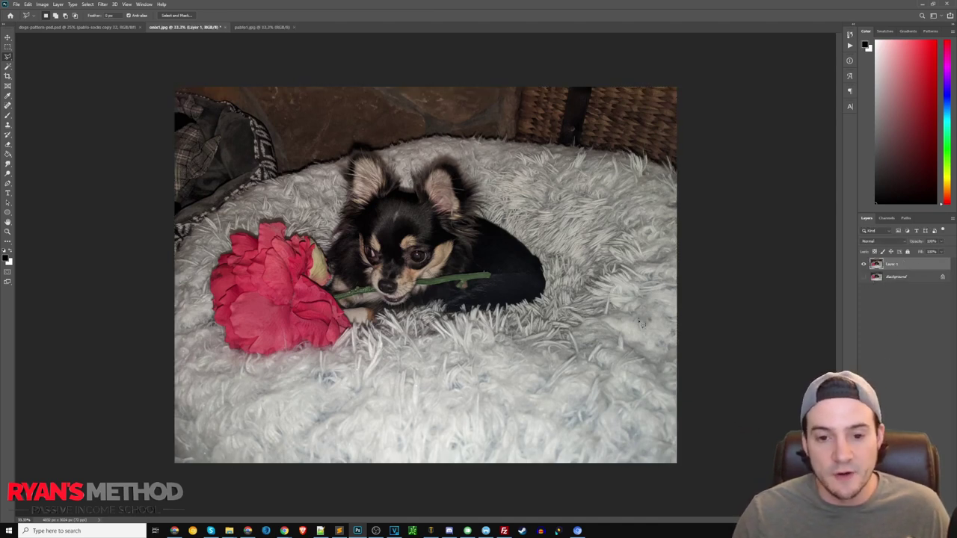
# Outline the lower-right corner of the photo with the Polygonal Lasso and delete that area from Layer 1
pyautogui.click(554, 396)
pyautogui.click(723, 234)
pyautogui.click(771, 495)
pyautogui.press('Escape')
pyautogui.click(485, 389)
pyautogui.press('Delete')
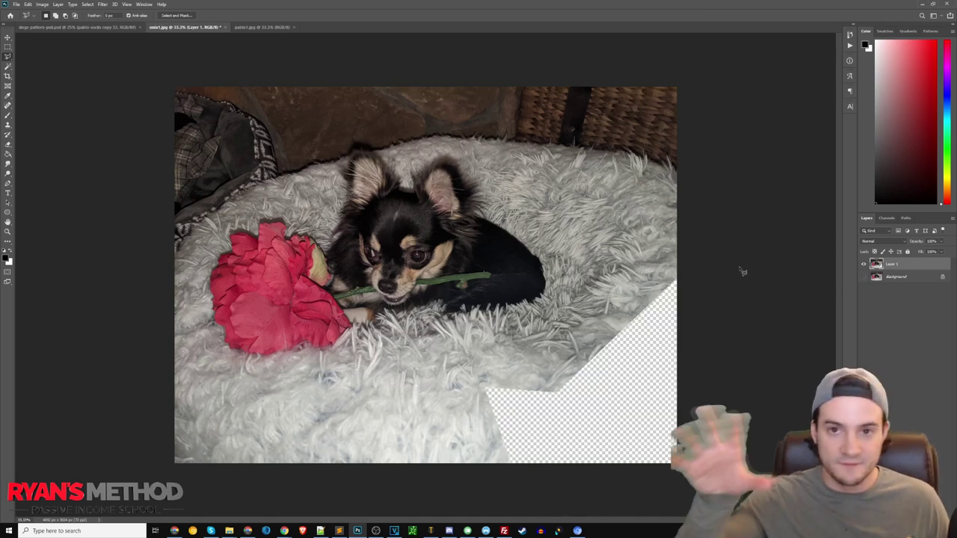
# Toggle the Background layer's visibility repeatedly to compare the cut layer with the original photo, leaving the Background hidden
pyautogui.click(863, 277)
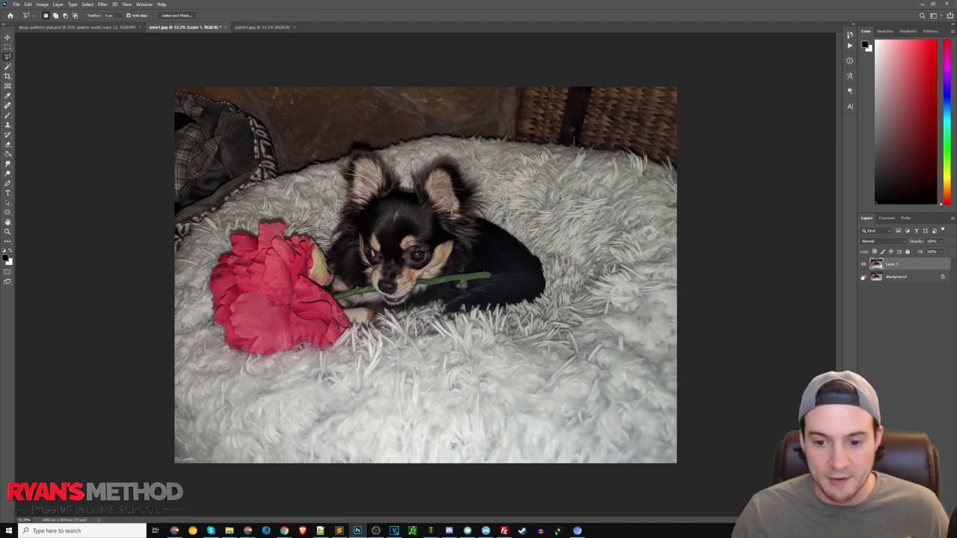
pyautogui.click(863, 277)
pyautogui.click(863, 276)
pyautogui.click(863, 277)
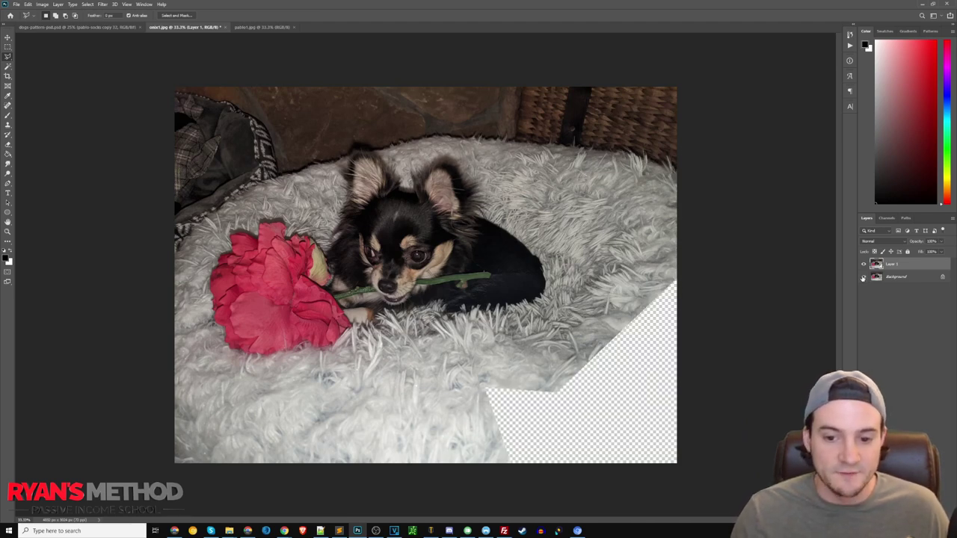
pyautogui.click(863, 277)
pyautogui.click(863, 278)
pyautogui.click(863, 277)
pyautogui.click(863, 277)
pyautogui.click(863, 277)
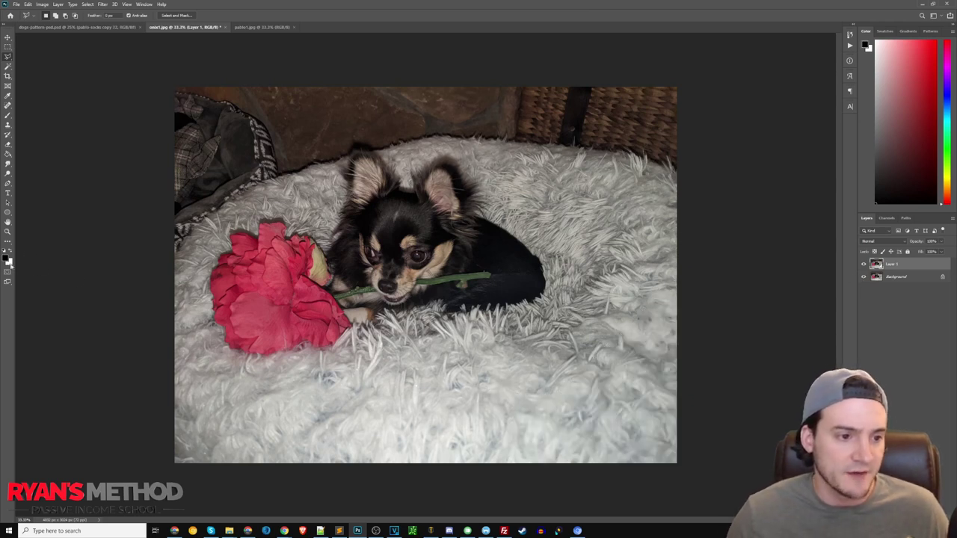
pyautogui.click(864, 279)
pyautogui.click(863, 276)
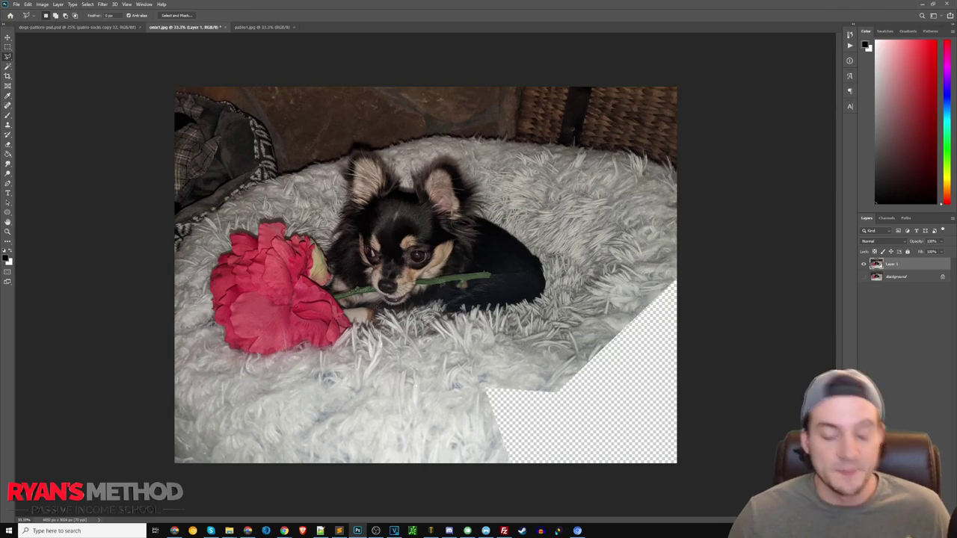
# Cut the black dog's head out of Layer 1 with a polygonal outline, hide Layer 1 and paste the head on a new layer
pyautogui.hotkey('ctrl', '+')
pyautogui.hotkey('ctrl', '+')
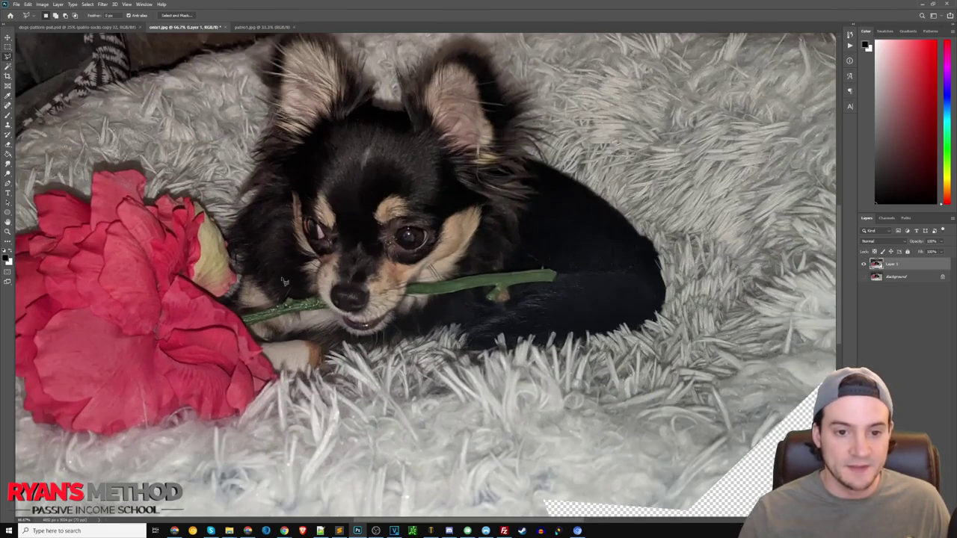
pyautogui.scroll(3, 285, 282)
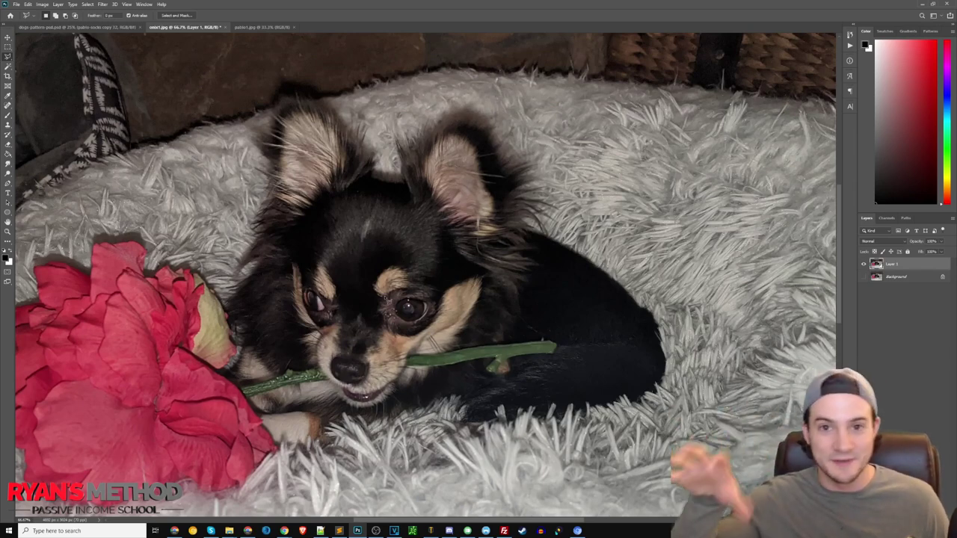
pyautogui.moveTo(357, 447)
pyautogui.mouseDown()
pyautogui.moveTo(375, 412)
pyautogui.moveTo(428, 379)
pyautogui.moveTo(439, 342)
pyautogui.moveTo(463, 337)
pyautogui.moveTo(486, 277)
pyautogui.moveTo(540, 257)
pyautogui.moveTo(525, 189)
pyautogui.moveTo(488, 129)
pyautogui.moveTo(454, 115)
pyautogui.moveTo(411, 139)
pyautogui.moveTo(403, 177)
pyautogui.moveTo(381, 177)
pyautogui.moveTo(370, 151)
pyautogui.moveTo(313, 89)
pyautogui.moveTo(280, 86)
pyautogui.moveTo(262, 267)
pyautogui.moveTo(241, 298)
pyautogui.moveTo(244, 323)
pyautogui.moveTo(266, 362)
pyautogui.moveTo(374, 412)
pyautogui.moveTo(368, 433)
pyautogui.mouseUp()
pyautogui.press('Delete')
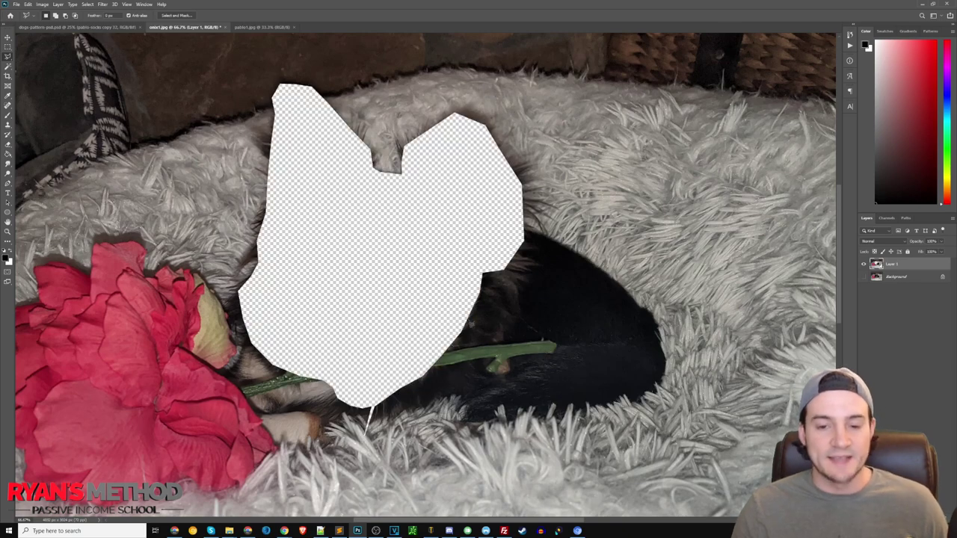
pyautogui.click(864, 264)
pyautogui.hotkey('ctrl', 'v')
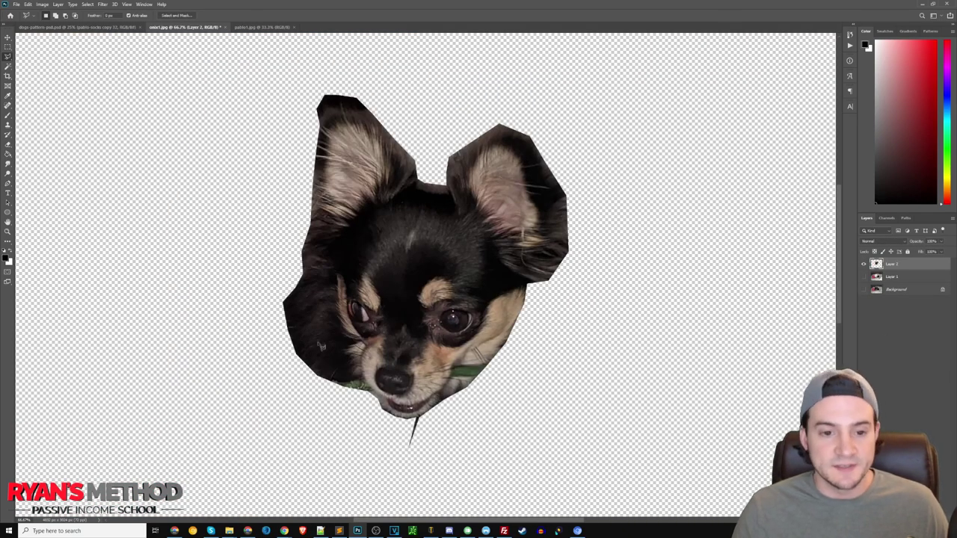
# Outline the stray sliver below the dog's chin with the Polygonal Lasso and delete it
pyautogui.click(419, 420)
pyautogui.click(379, 454)
pyautogui.click(441, 468)
pyautogui.doubleClick(492, 427)
pyautogui.press('Delete')
# Trim the extra dark fur from the left side of the dog's face, from below the ear down to the mouth
pyautogui.click(374, 410)
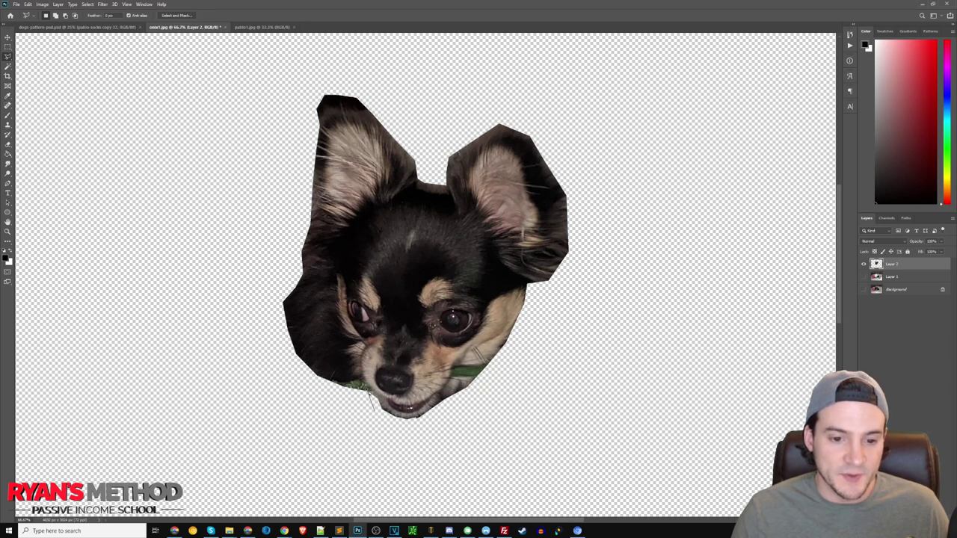
pyautogui.click(353, 351)
pyautogui.click(355, 337)
pyautogui.click(343, 330)
pyautogui.click(334, 303)
pyautogui.click(334, 270)
pyautogui.click(317, 226)
pyautogui.click(308, 213)
pyautogui.click(259, 416)
pyautogui.click(361, 453)
pyautogui.click(374, 411)
pyautogui.hotkey('ctrl', 'x')
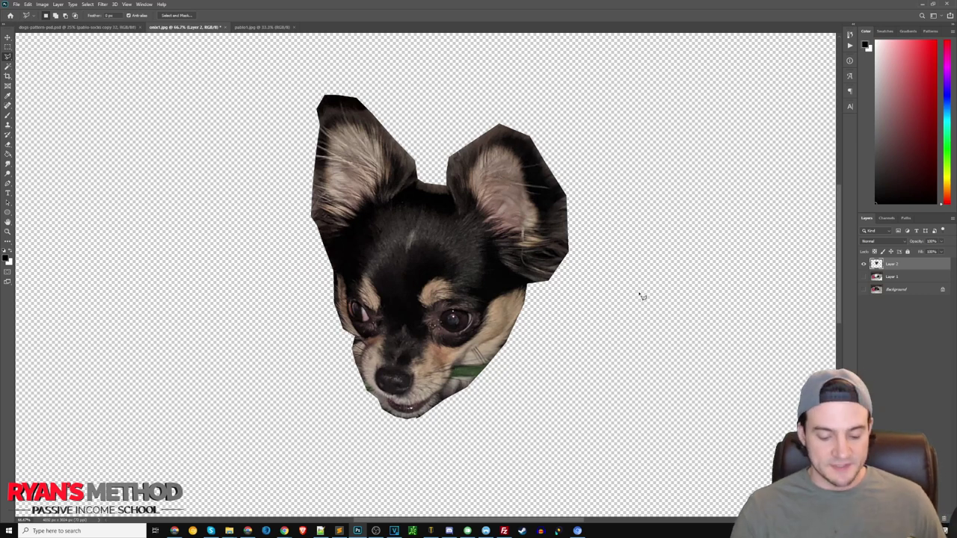
# Create a new 1000 × 1000 pixel document with a resolution of 72 pixels/inch and a white background
pyautogui.hotkey('ctrl', '-')
pyautogui.scroll(2, 609, 233)
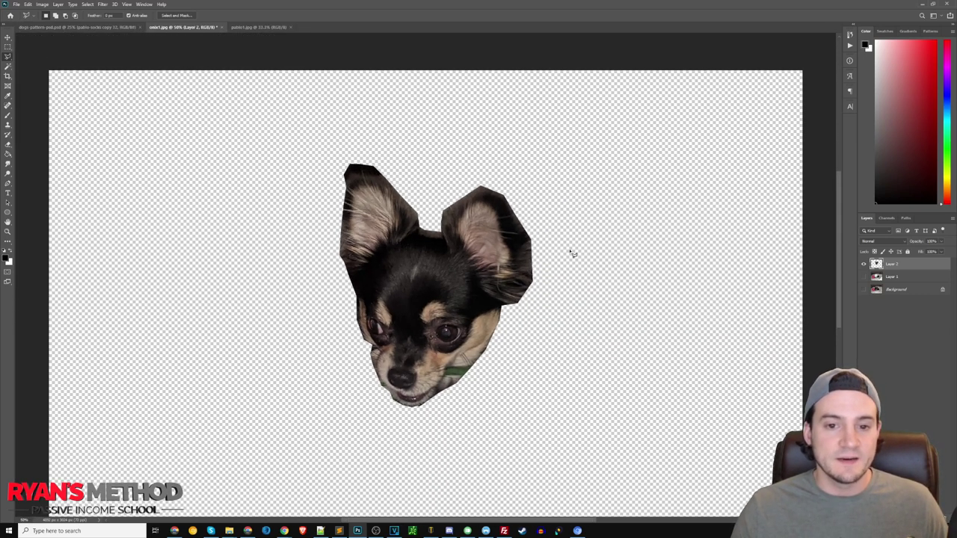
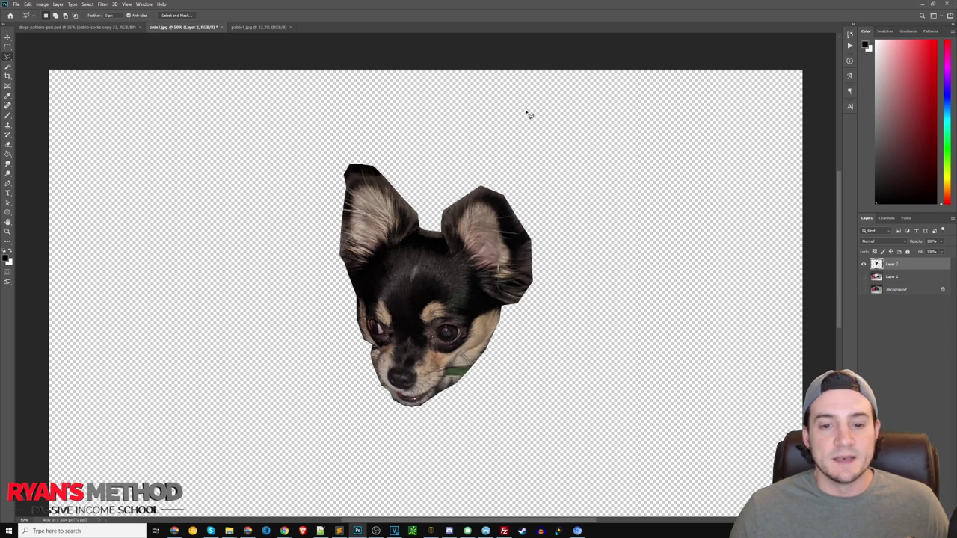
pyautogui.click(15, 4)
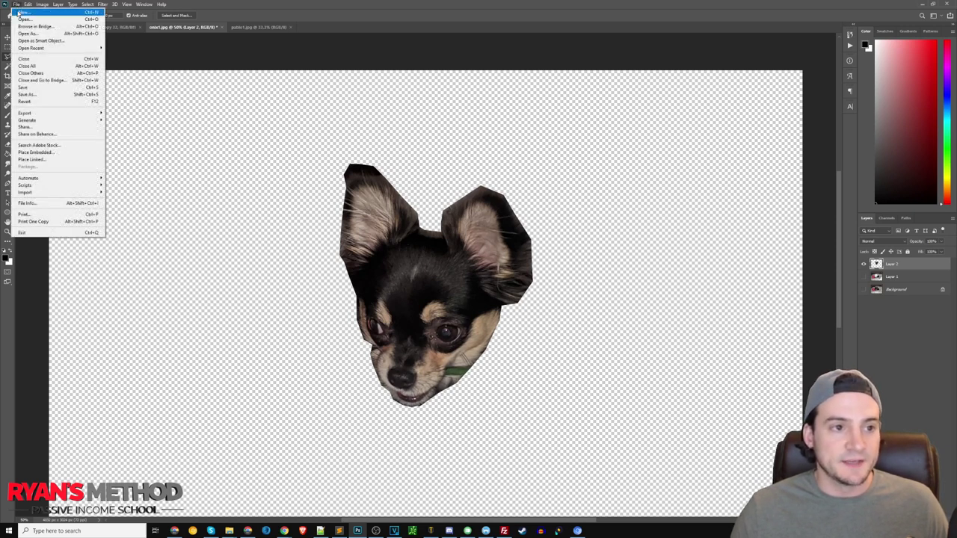
pyautogui.click(23, 10)
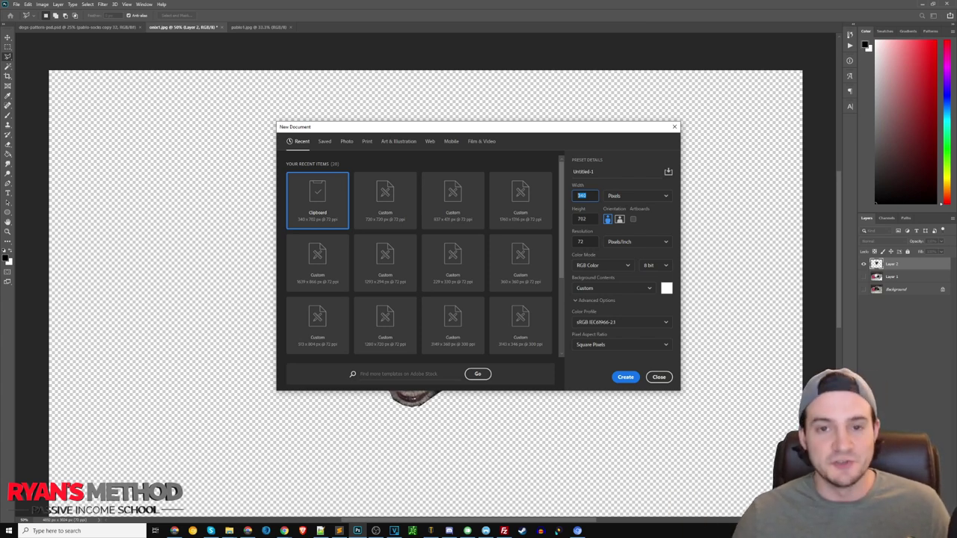
pyautogui.hotkey('alt', 'Tab')
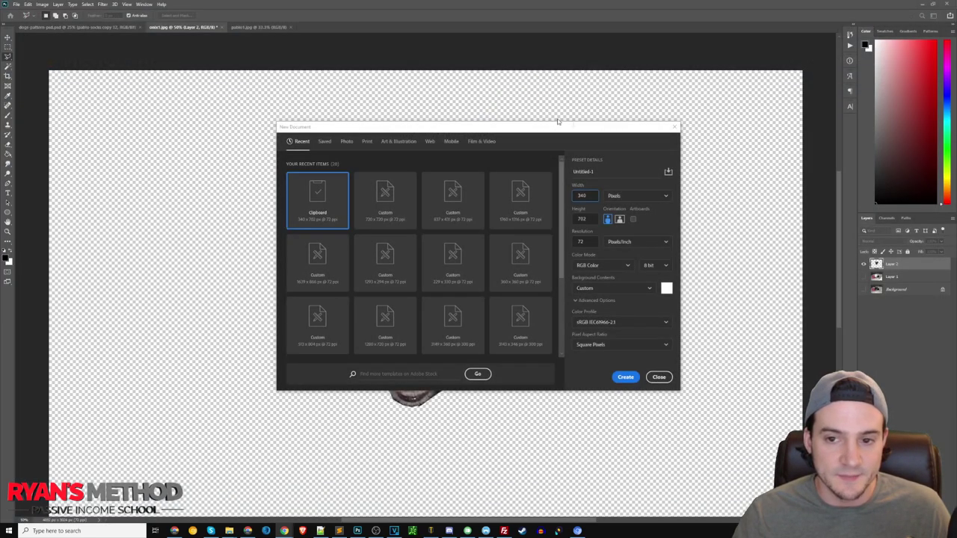
pyautogui.press('Tab')
pyautogui.press('Tab')
pyautogui.write('1000')
pyautogui.press('Return')
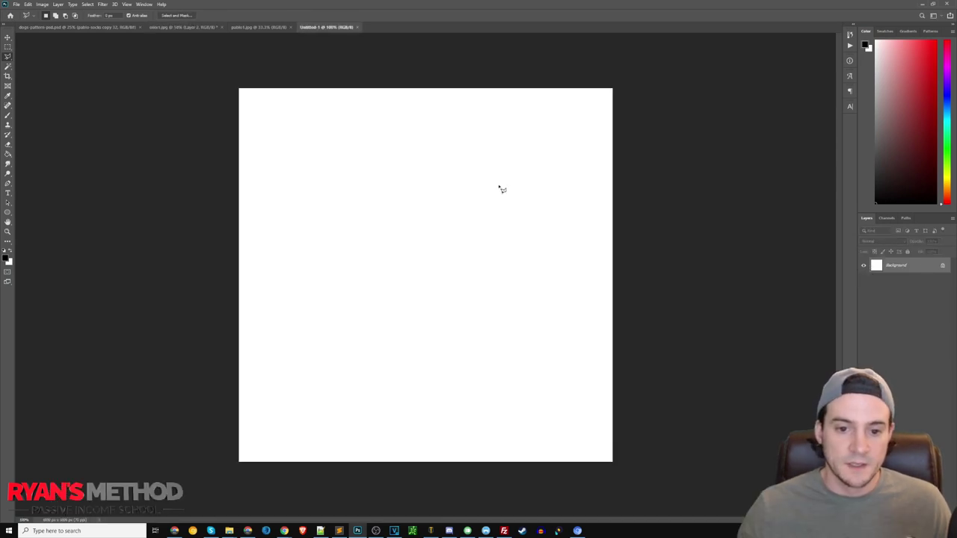
# Copy the trimmed dog head from onix1.jpg and paste it into the new Untitled-1 document
pyautogui.click(257, 27)
pyautogui.click(212, 26)
pyautogui.click(327, 27)
pyautogui.hotkey('ctrl', 'v')
# Scale the pasted dog head down proportionally and place it whole inside the canvas, slightly above and left of the center
pyautogui.hotkey('ctrl', 't')
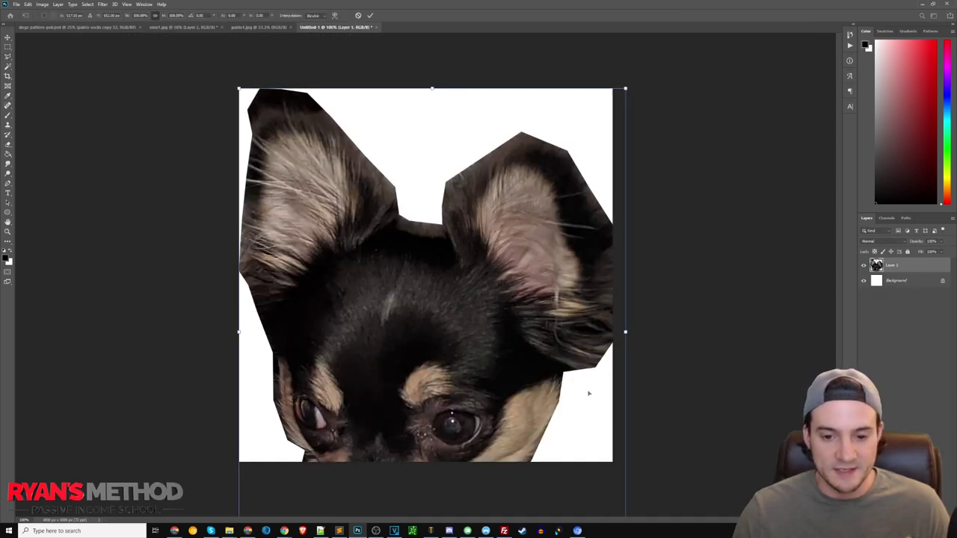
pyautogui.moveTo(239, 89); pyautogui.dragTo(409, 301)
pyautogui.moveTo(460, 396); pyautogui.dragTo(311, 158)
pyautogui.press('Return')
pyautogui.hotkey('ctrl', 't')
pyautogui.moveTo(273, 76); pyautogui.dragTo(319, 141)
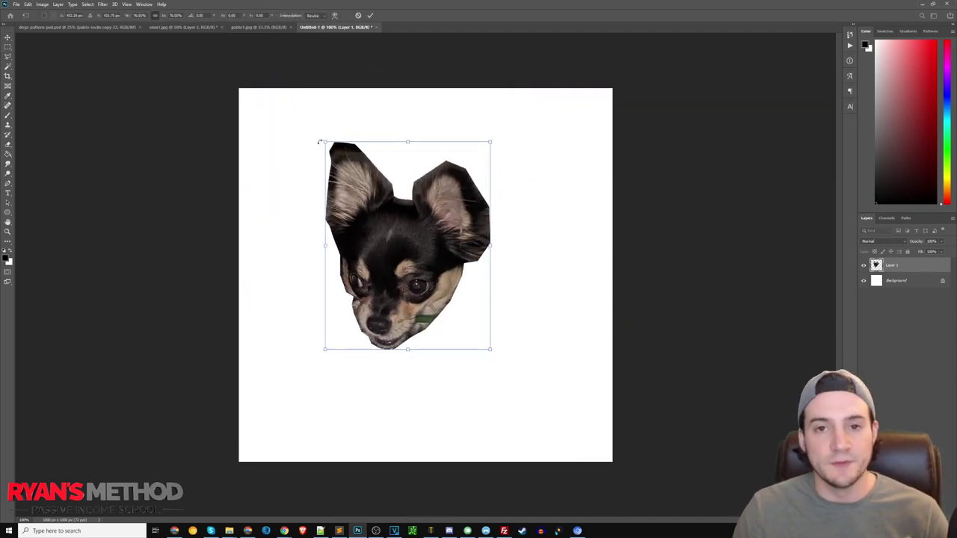
pyautogui.press('Return')
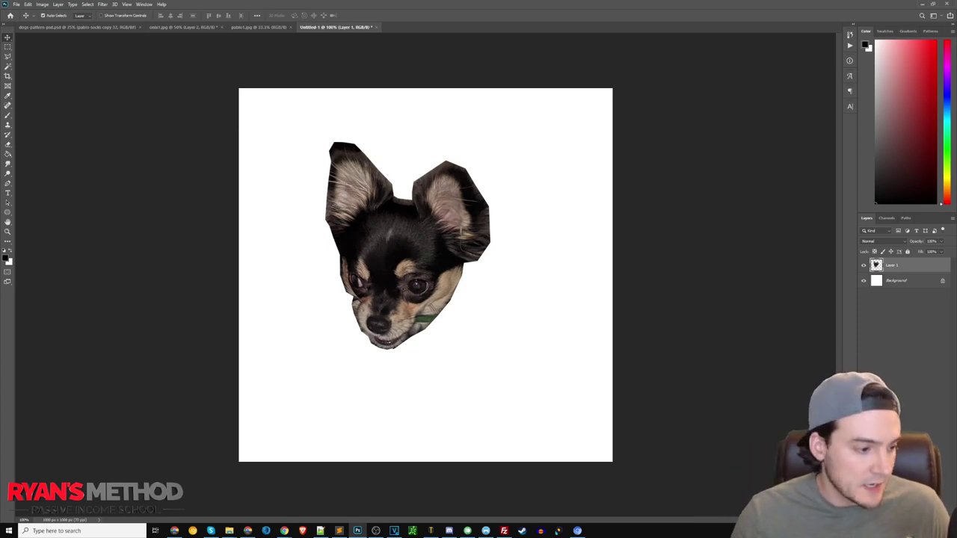
# Look over the video folder in File Explorer with larger thumbnails, view the finished dogs pattern document and return to the folder
pyautogui.click(229, 530)
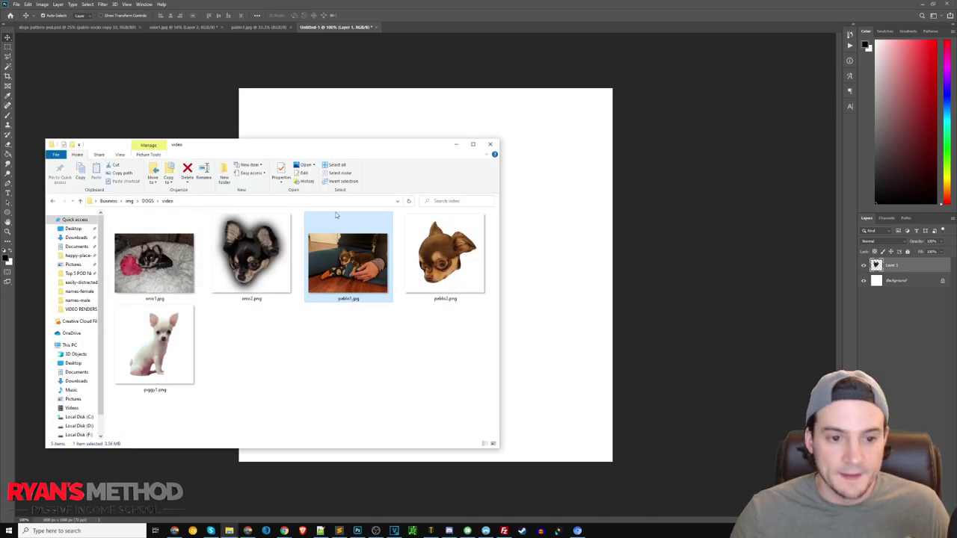
pyautogui.moveTo(287, 150); pyautogui.dragTo(323, 92)
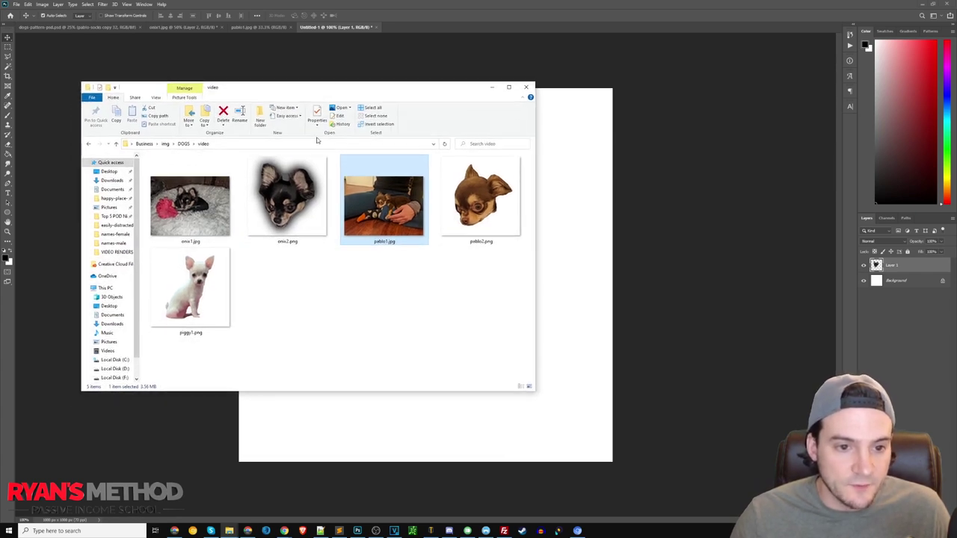
pyautogui.keyDown('ctrl'); pyautogui.scroll(1, 305, 240); pyautogui.keyUp('ctrl')
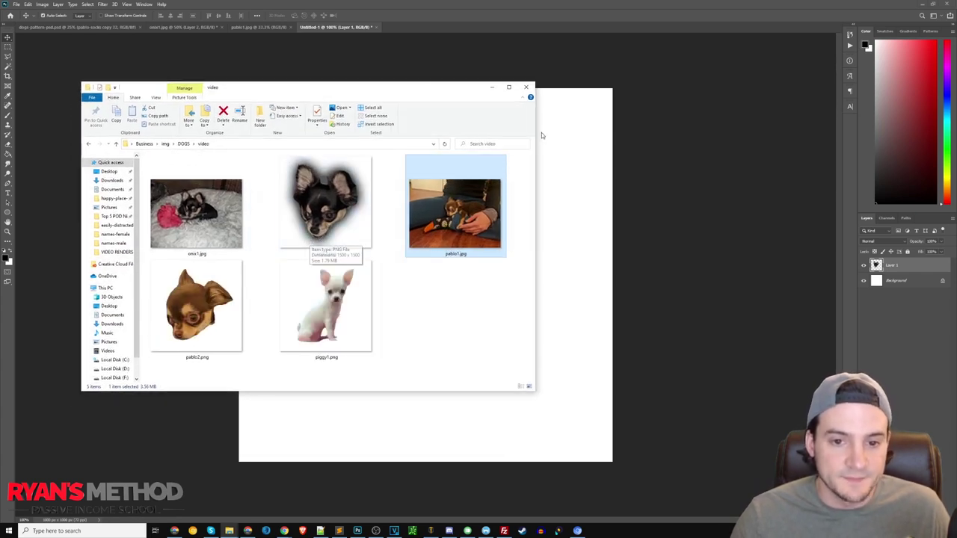
pyautogui.click(105, 28)
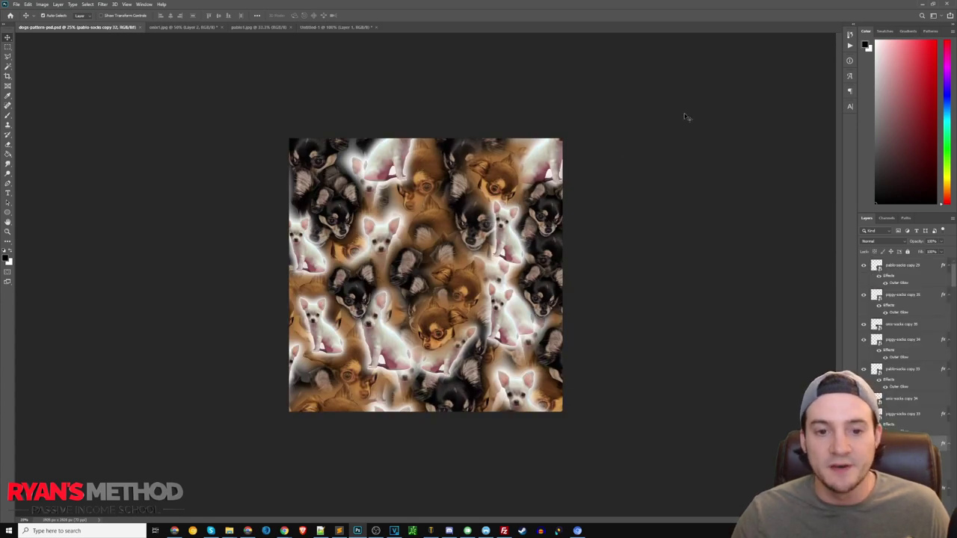
pyautogui.hotkey('alt', 'Tab')
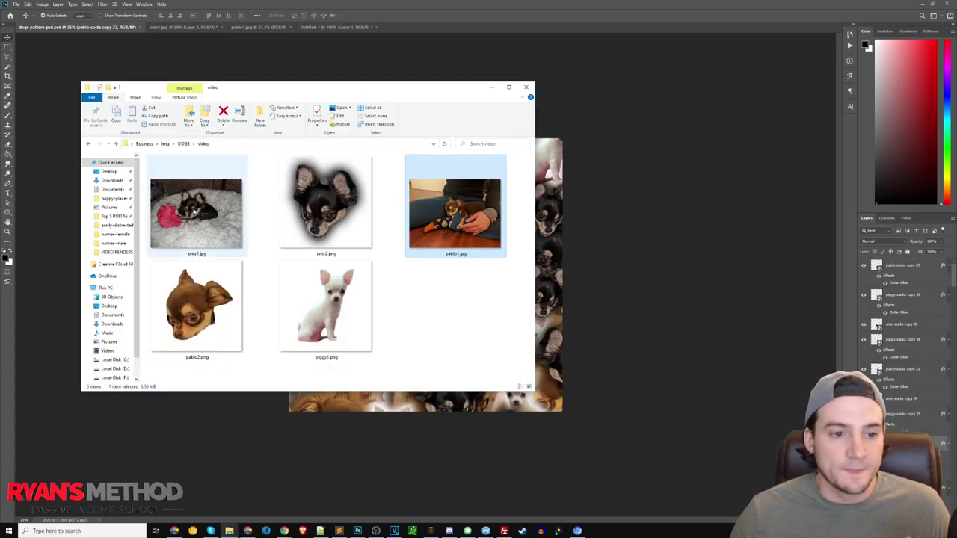
# Preview the original photo onix1.jpg and the glowing head cutout onix2.png, closing each preview
pyautogui.doubleClick(193, 211)
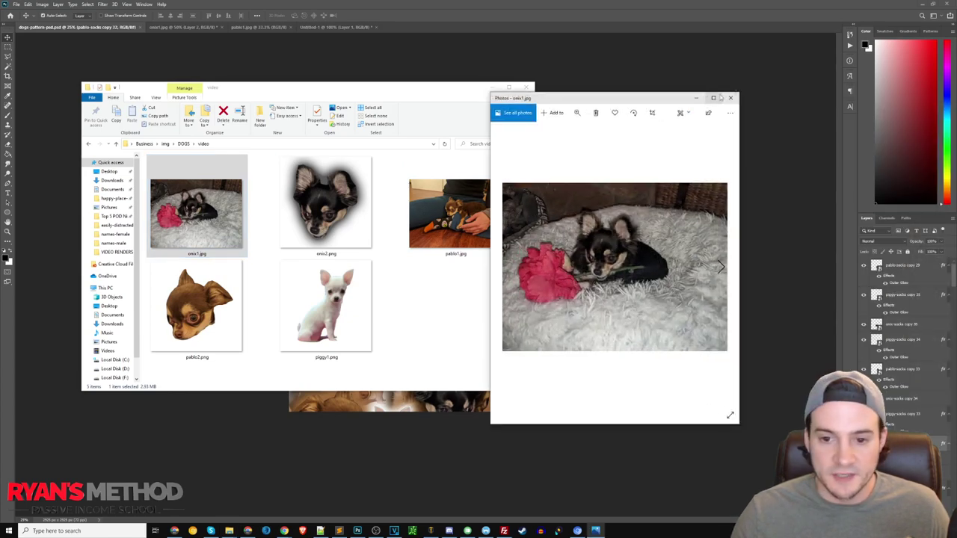
pyautogui.click(730, 98)
pyautogui.doubleClick(326, 206)
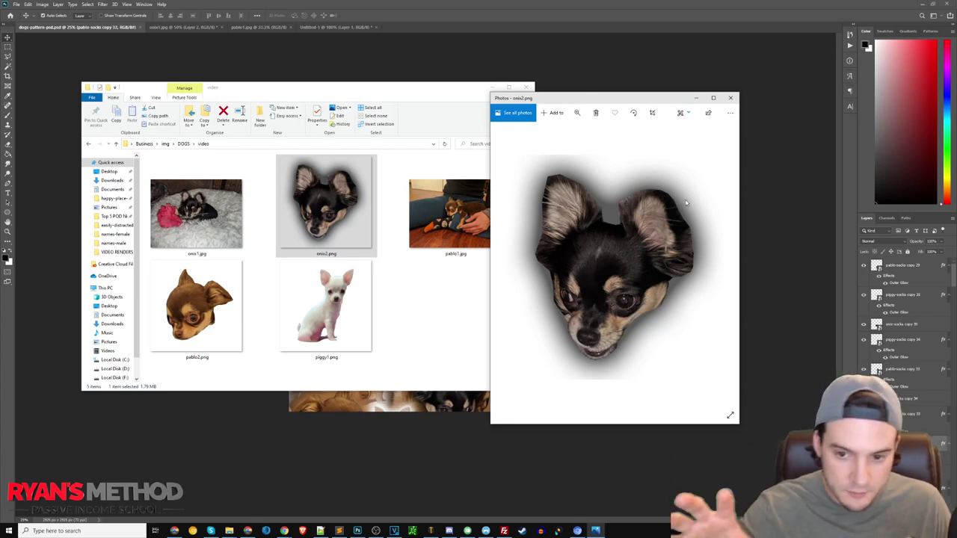
pyautogui.click(731, 98)
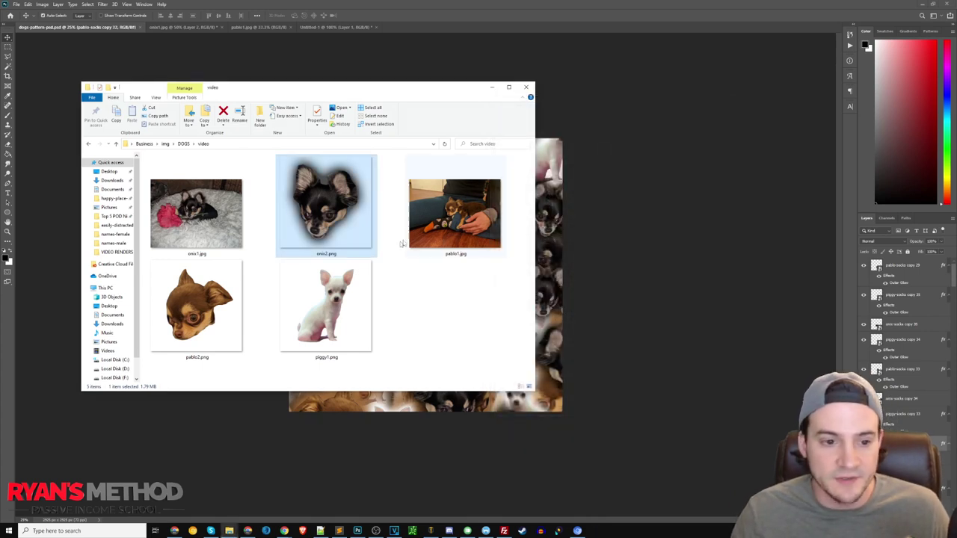
# Preview the original photo pablo1.jpg and the head cutout pablo2.png, closing each preview
pyautogui.click(492, 216)
pyautogui.doubleClick(492, 217)
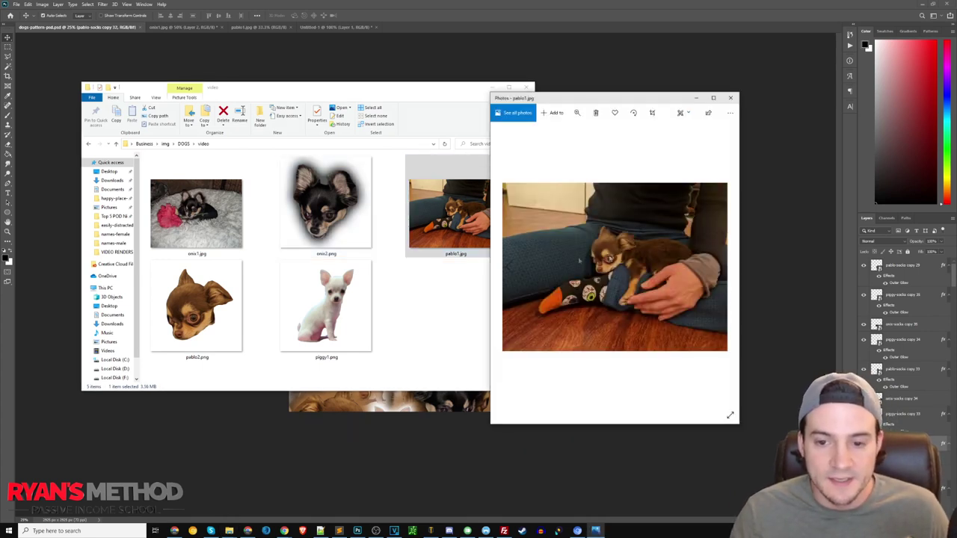
pyautogui.click(730, 98)
pyautogui.click(203, 310)
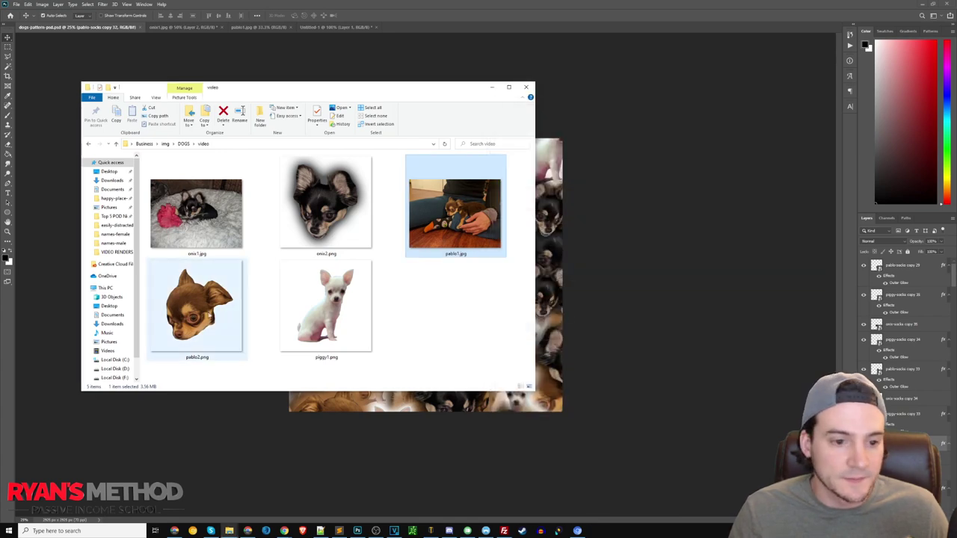
pyautogui.doubleClick(211, 317)
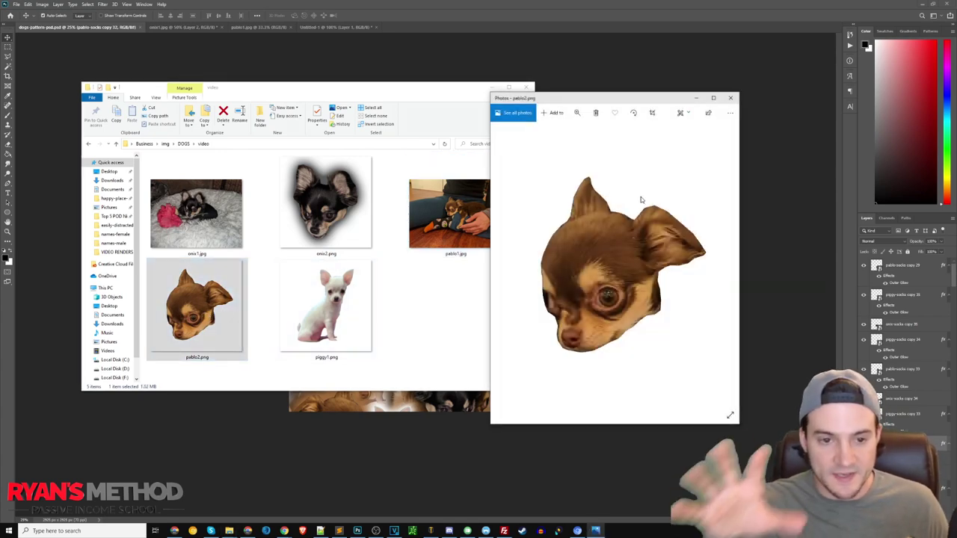
pyautogui.click(731, 98)
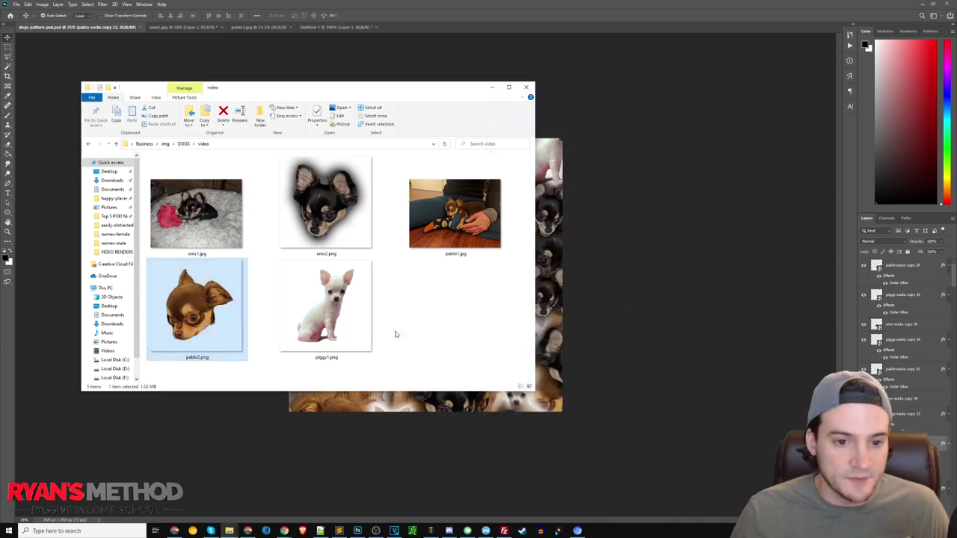
# Preview the white dog cutout piggy1.png in the video folder and open the file in Photoshop
pyautogui.doubleClick(326, 307)
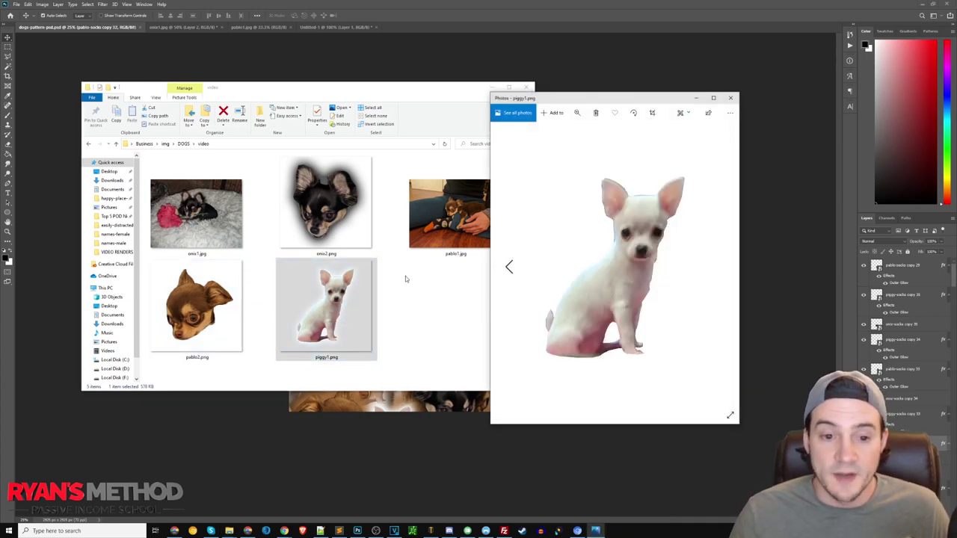
pyautogui.click(345, 301)
pyautogui.rightClick(344, 302)
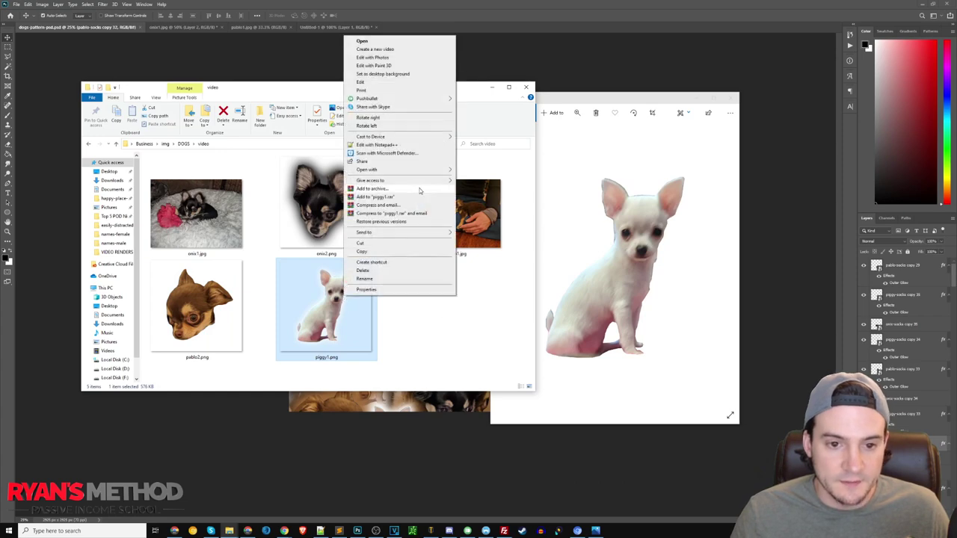
pyautogui.moveTo(434, 170)
pyautogui.click(490, 174)
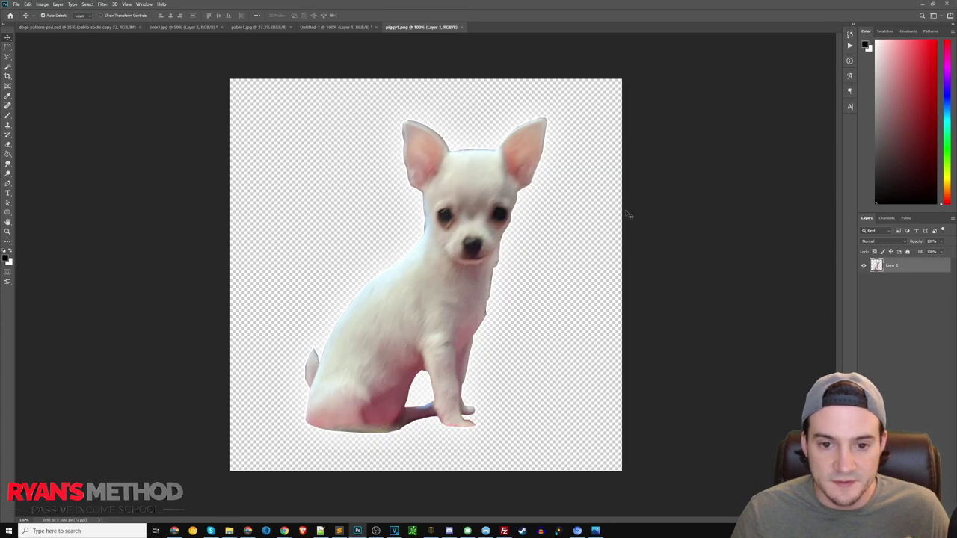
# Add a new layer beneath the white dog in piggy1.png and fill it with black using the Paint Bucket
pyautogui.click(932, 518)
pyautogui.moveTo(911, 265); pyautogui.dragTo(913, 311)
pyautogui.click(9, 154)
pyautogui.click(421, 222)
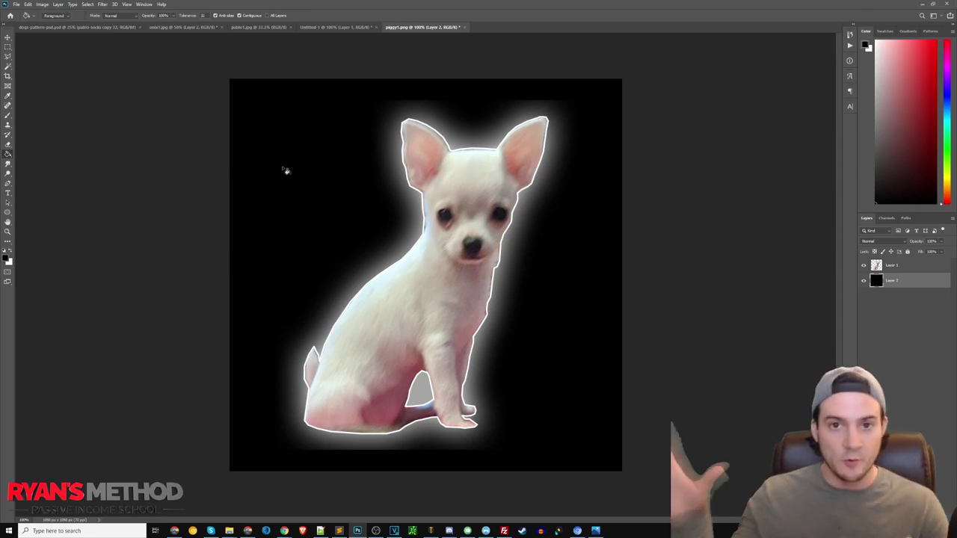
# In the Untitled-1 document, scale the black dog head down proportionally and move it into the canvas's upper-left area
pyautogui.click(341, 28)
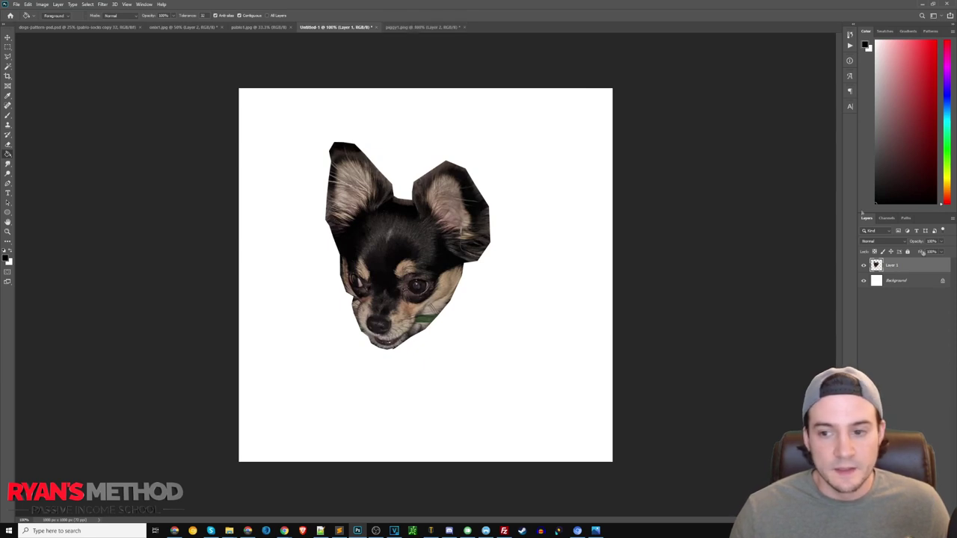
pyautogui.hotkey('ctrl', 't')
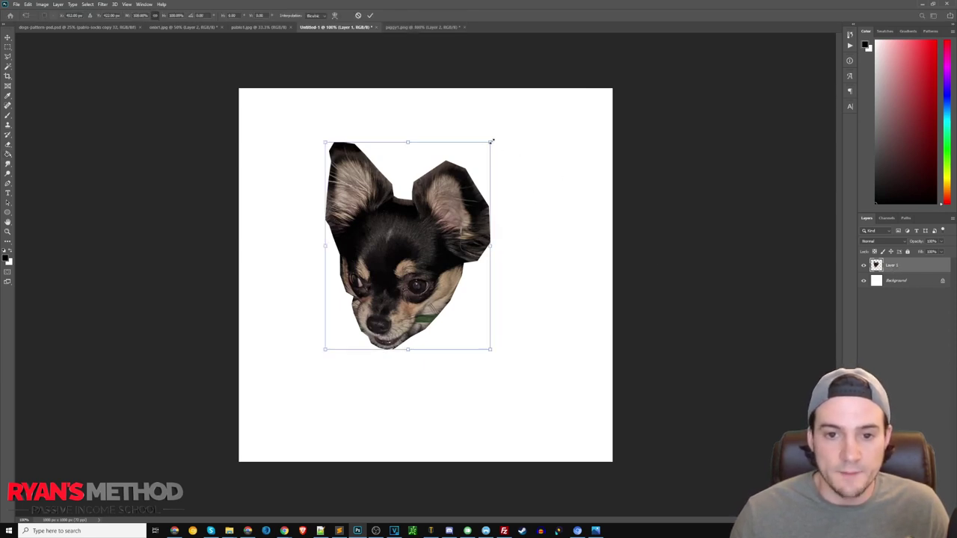
pyautogui.moveTo(490, 142); pyautogui.dragTo(456, 186)
pyautogui.moveTo(401, 256); pyautogui.dragTo(355, 191)
pyautogui.press('Return')
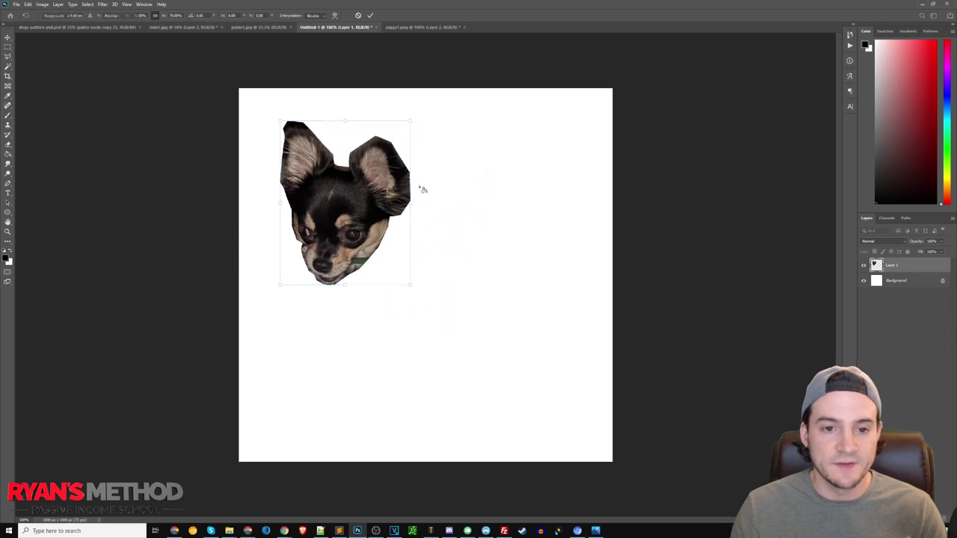
pyautogui.press('Return')
pyautogui.press('g')
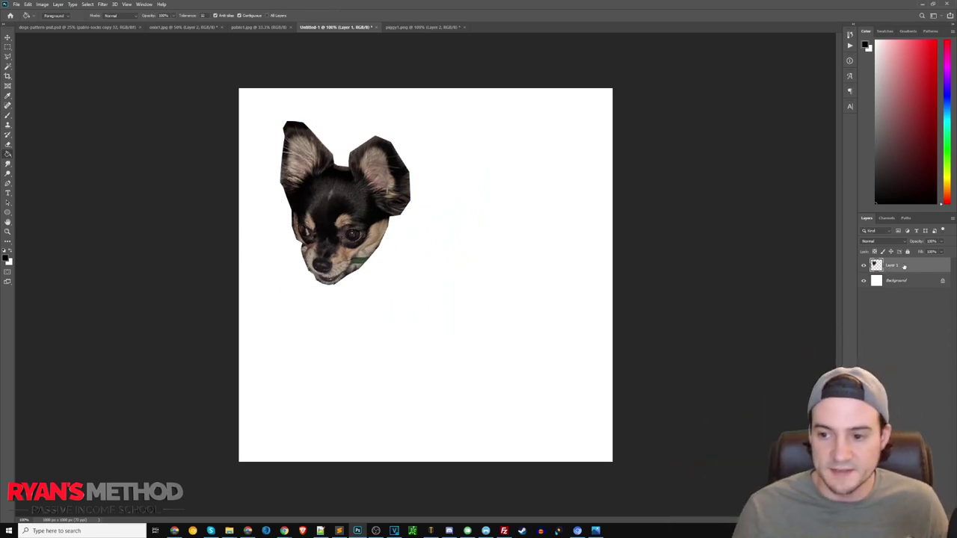
# Add a Stroke layer effect to the black dog head on Layer 1 with its position set to Center
pyautogui.rightClick(904, 267)
pyautogui.click(823, 218)
pyautogui.moveTo(345, 20); pyautogui.dragTo(574, 80)
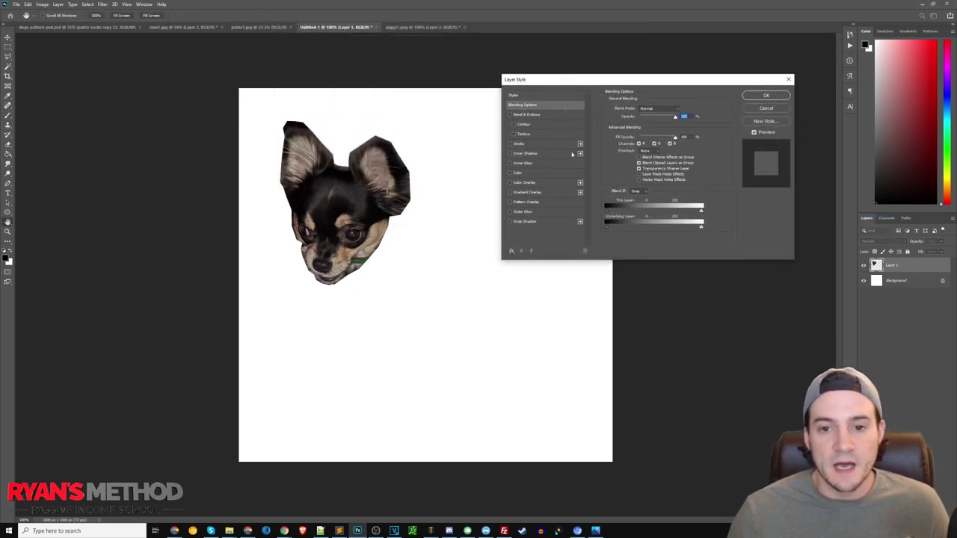
pyautogui.click(511, 144)
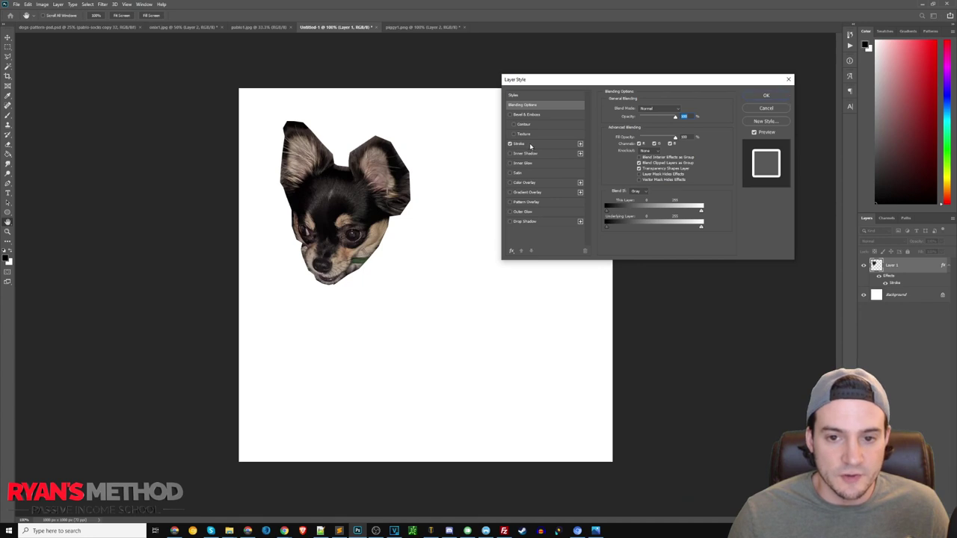
pyautogui.click(531, 146)
pyautogui.click(653, 117)
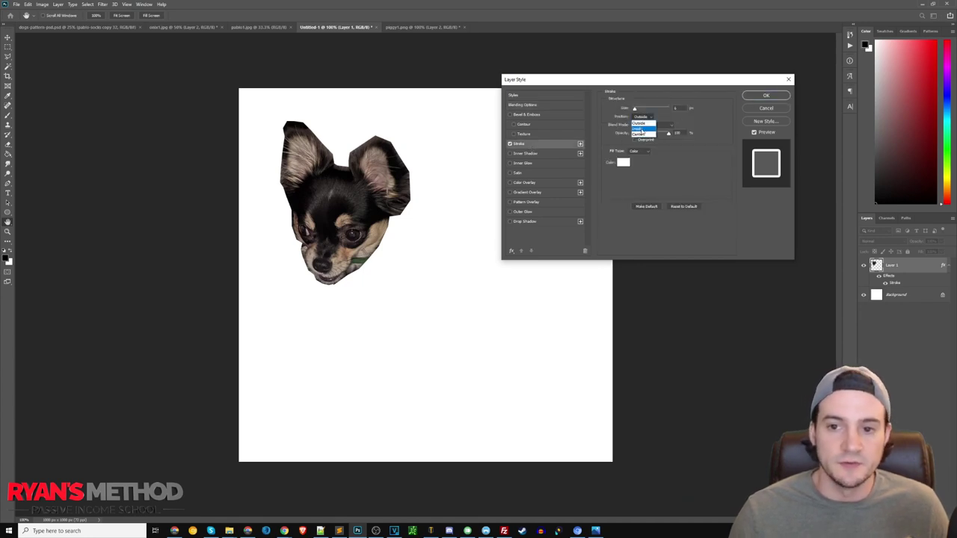
pyautogui.click(519, 147)
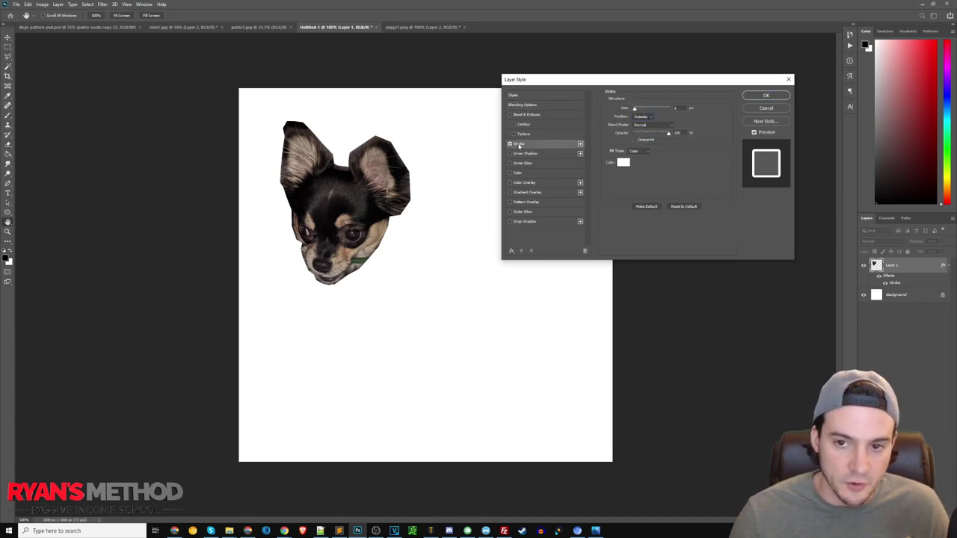
pyautogui.click(642, 119)
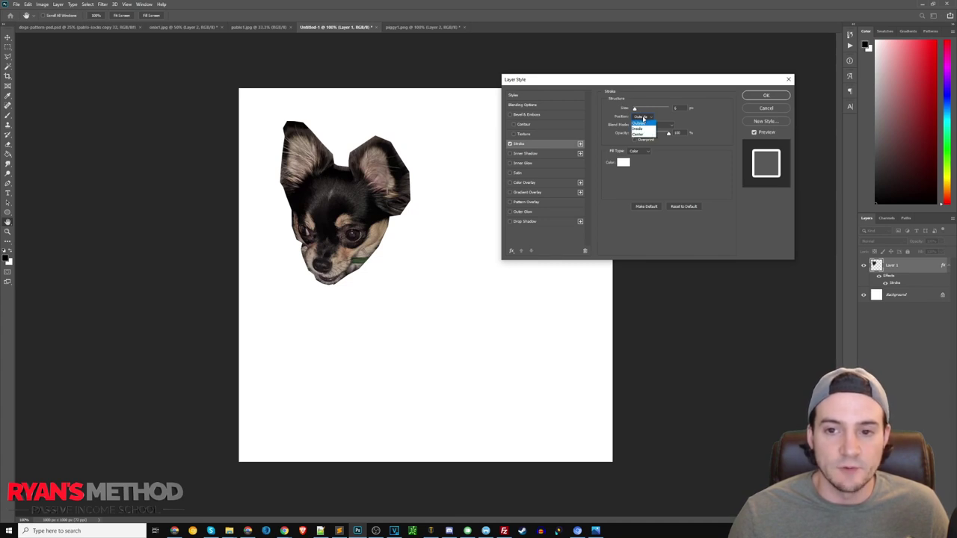
pyautogui.click(638, 135)
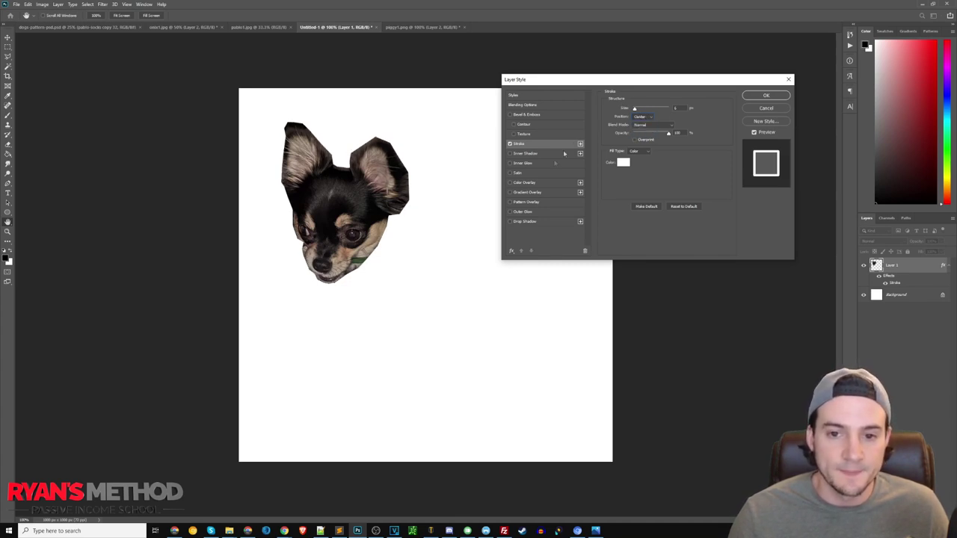
# Set the stroke color to a near-black sampled from the dog's fur and reduce the stroke to a thin outline
pyautogui.click(623, 163)
pyautogui.click(543, 167)
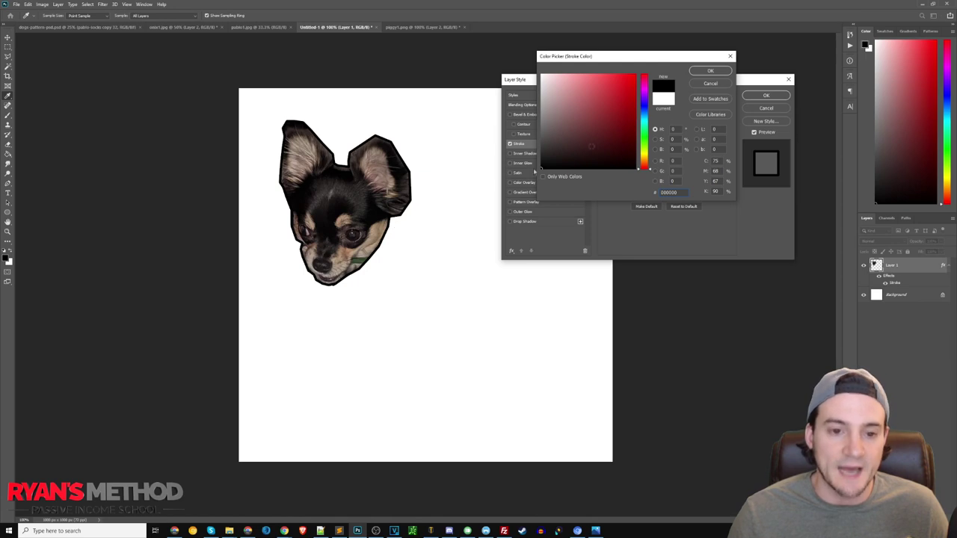
pyautogui.click(314, 195)
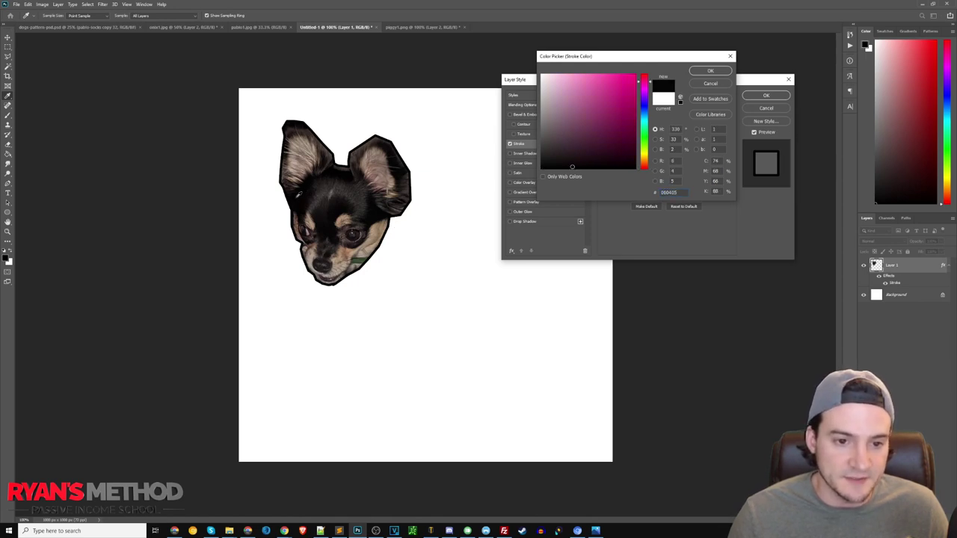
pyautogui.click(294, 196)
pyautogui.click(712, 72)
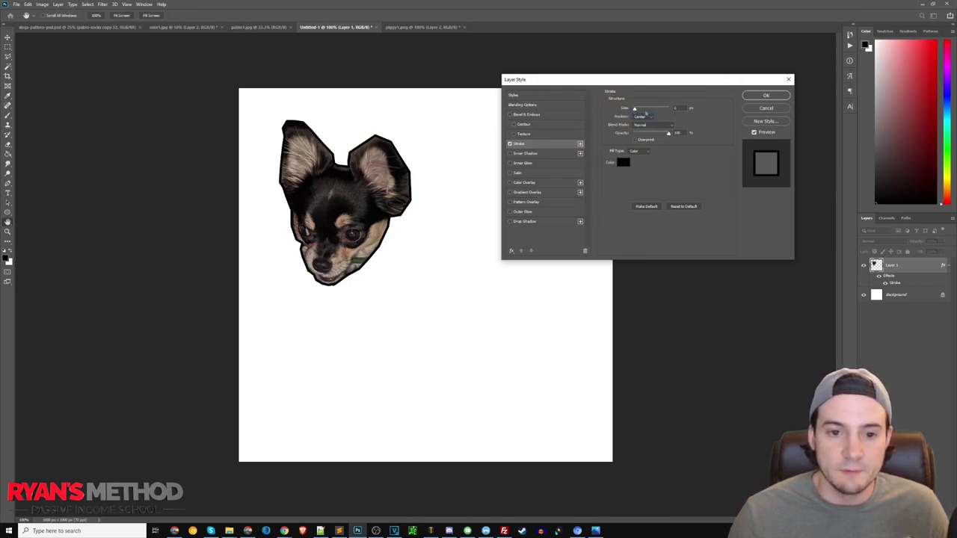
pyautogui.moveTo(635, 110); pyautogui.dragTo(625, 109)
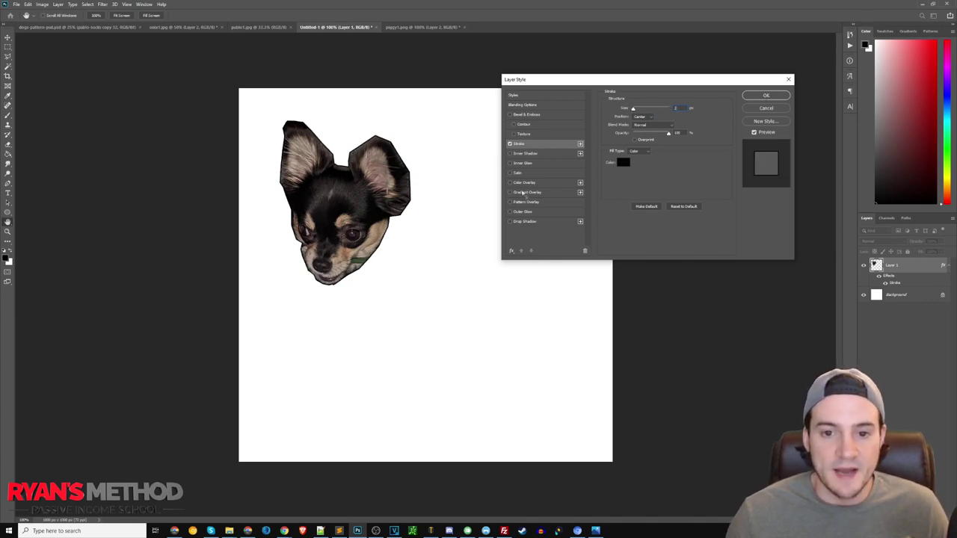
# Add an Outer Glow to the black dog head with a near-black color sampled from its fur, Normal blend mode and a larger size
pyautogui.click(524, 212)
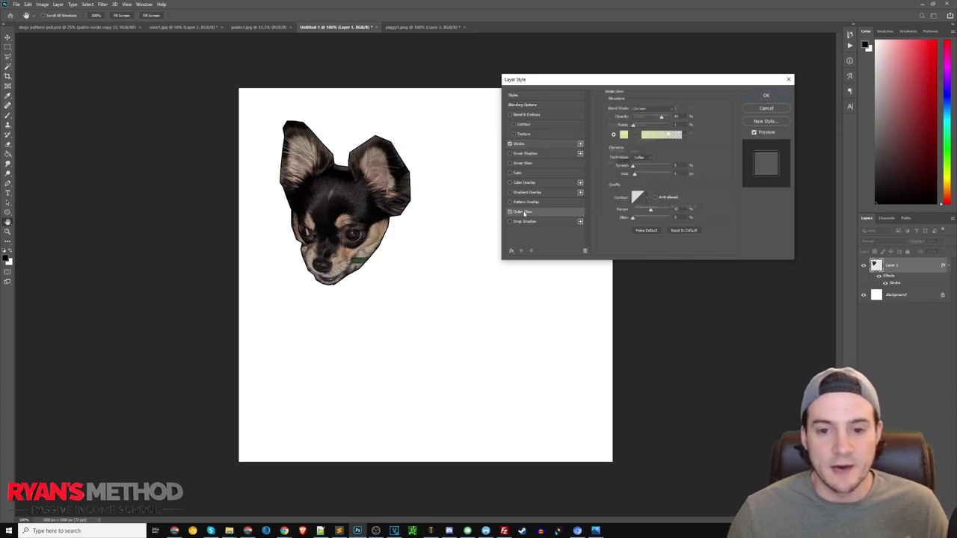
pyautogui.click(624, 135)
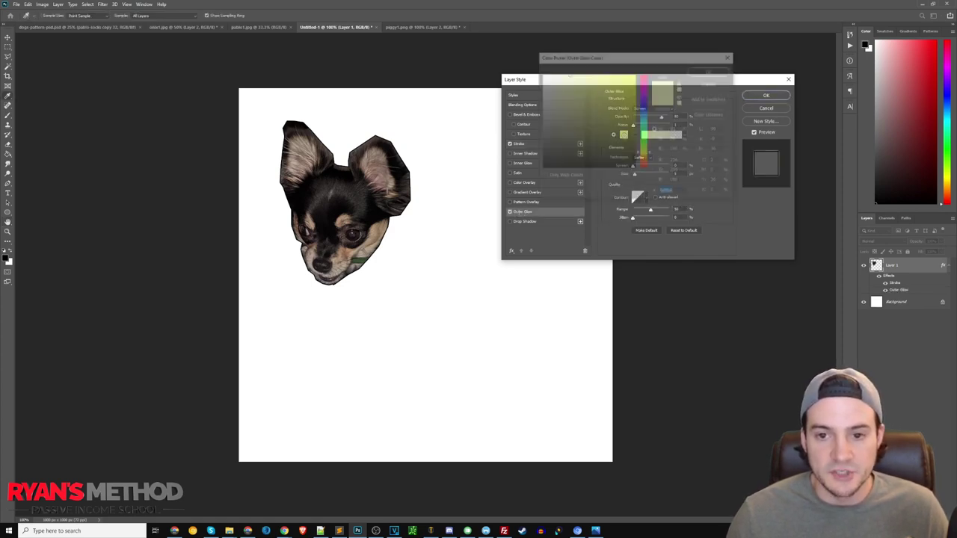
pyautogui.click(292, 196)
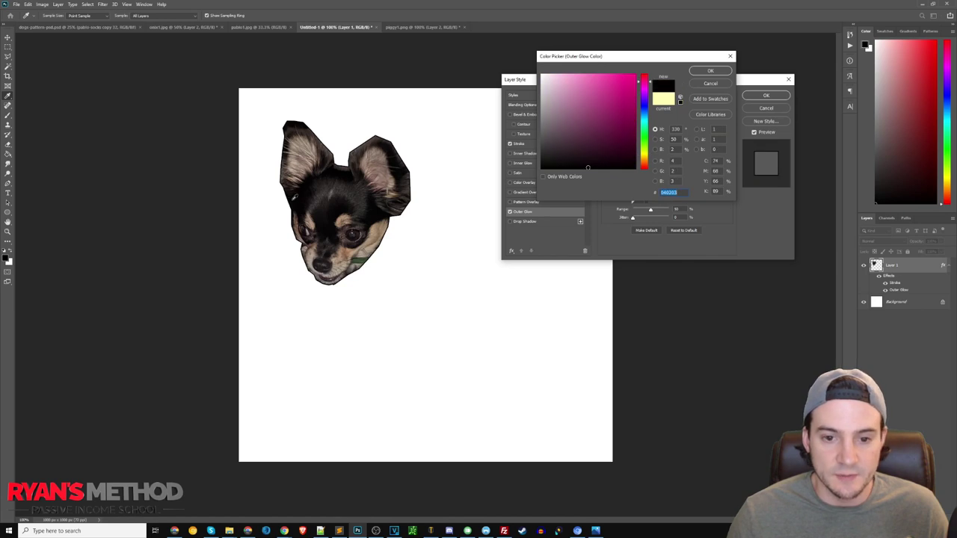
pyautogui.click(294, 197)
pyautogui.click(711, 71)
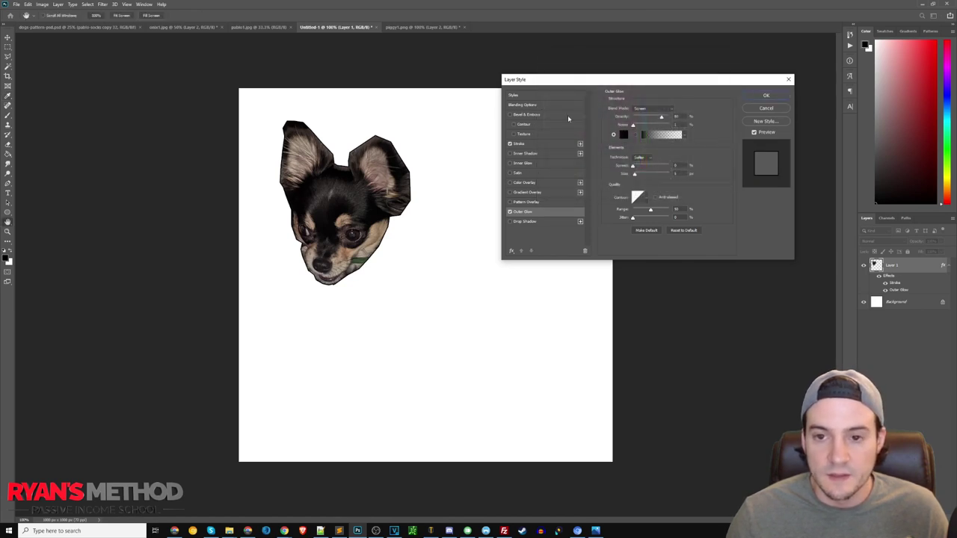
pyautogui.click(648, 109)
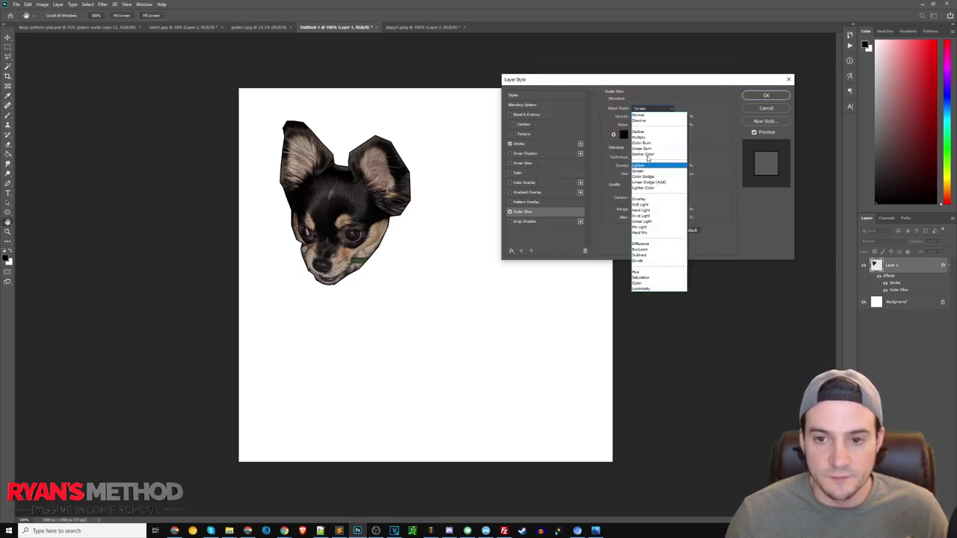
pyautogui.click(646, 114)
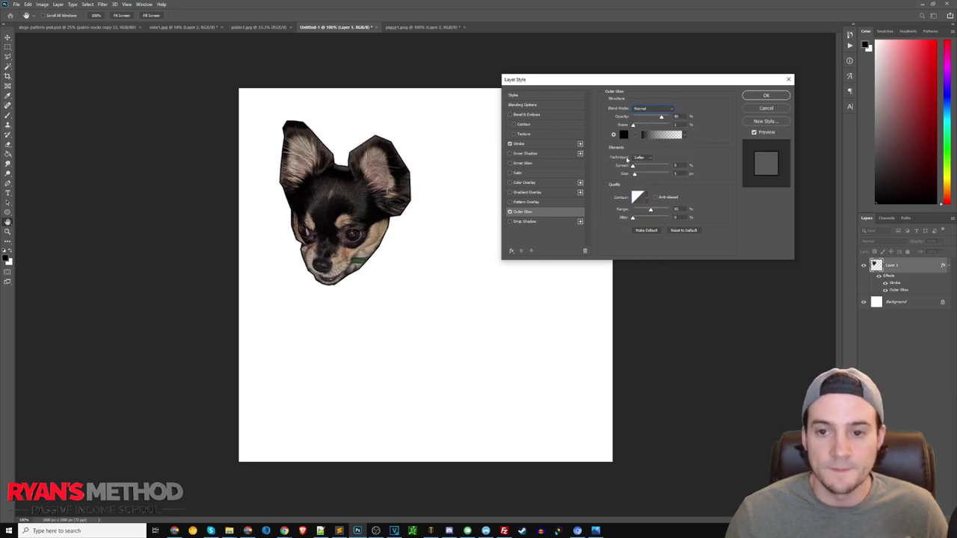
pyautogui.moveTo(639, 176); pyautogui.dragTo(646, 177)
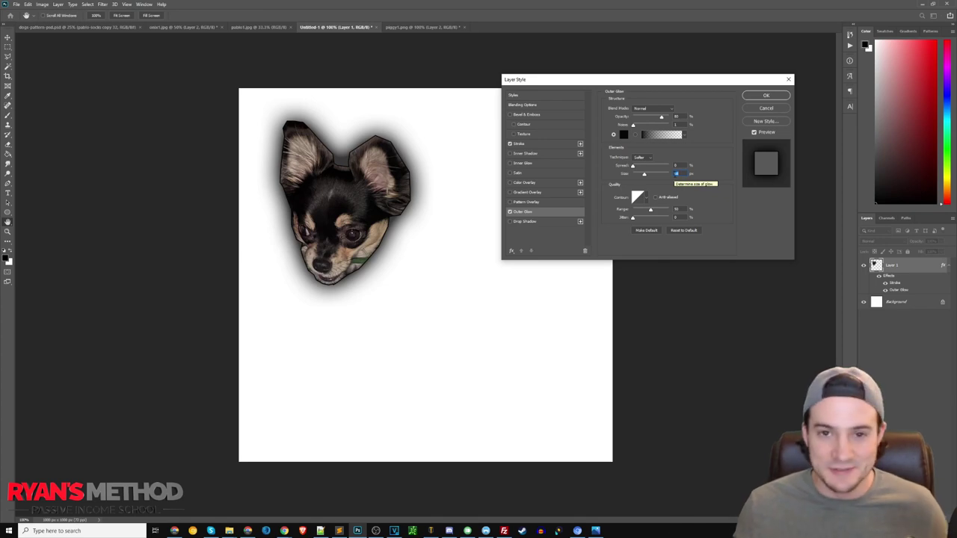
pyautogui.click(762, 97)
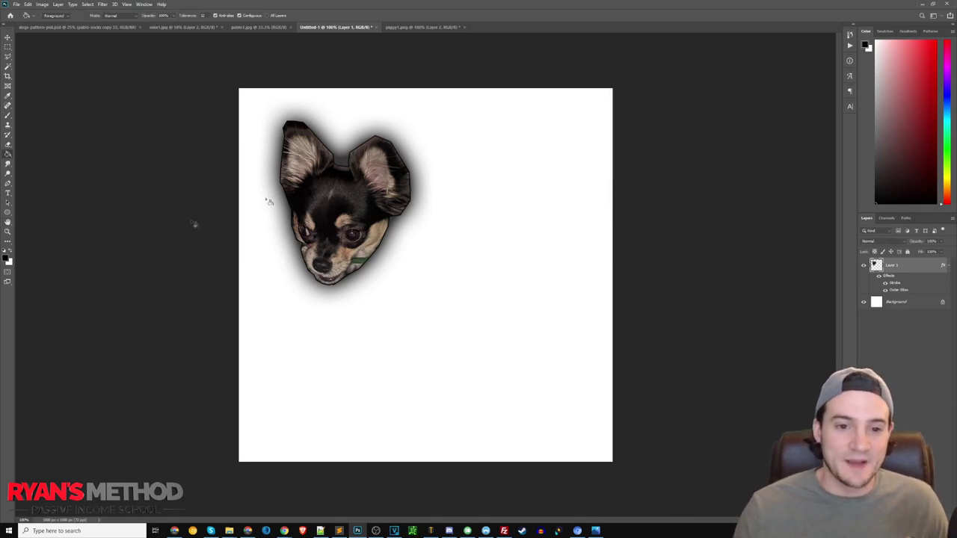
# Change the color of the black dog head's stroke to a dark gray in its layer style
pyautogui.rightClick(890, 264)
pyautogui.click(827, 218)
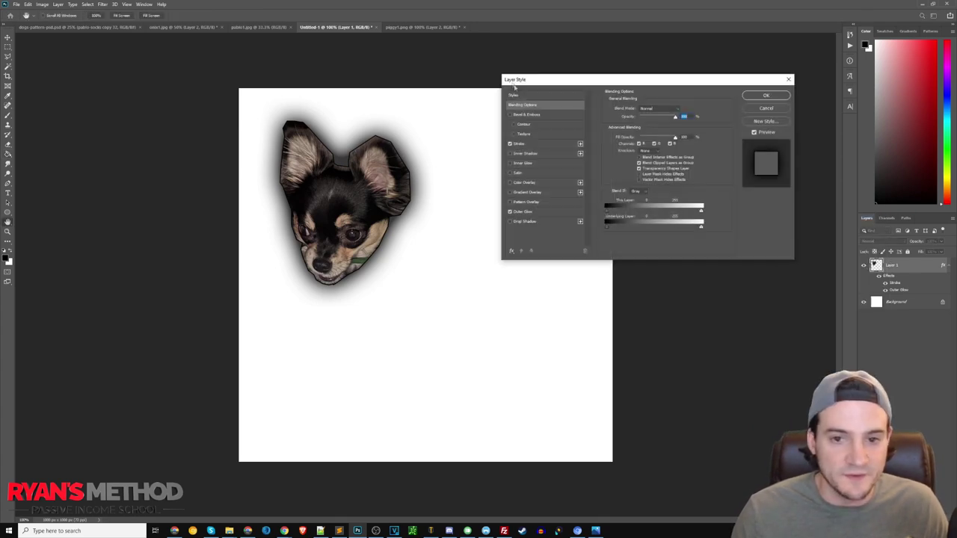
pyautogui.click(523, 143)
pyautogui.click(626, 162)
pyautogui.moveTo(553, 161)
pyautogui.mouseDown()
pyautogui.moveTo(569, 153)
pyautogui.moveTo(571, 167)
pyautogui.moveTo(556, 168)
pyautogui.moveTo(542, 151)
pyautogui.moveTo(569, 155)
pyautogui.moveTo(541, 155)
pyautogui.mouseUp()
pyautogui.click(705, 70)
pyautogui.click(766, 95)
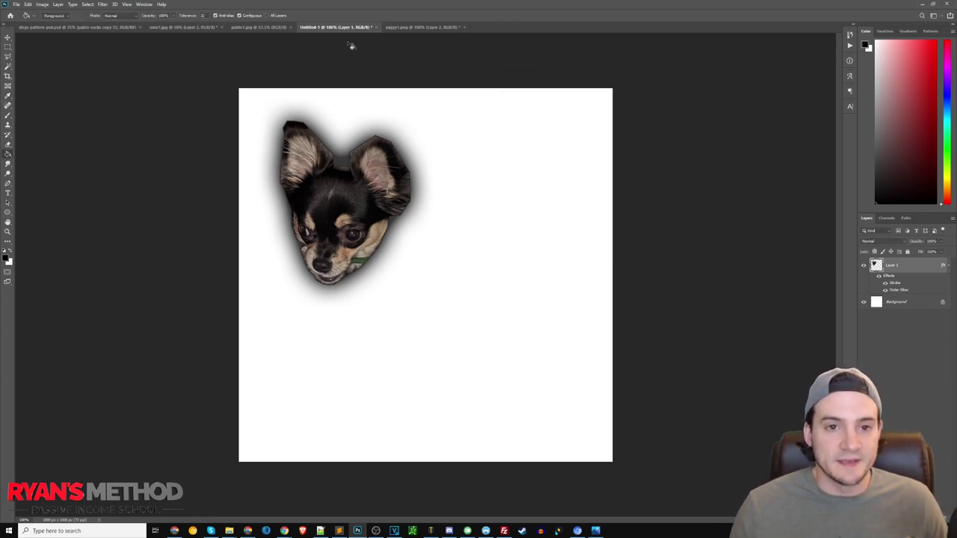
# Place pablo2.png from the video folder into the canvas, scaled down proportionally in the upper-right area
pyautogui.moveTo(230, 531)
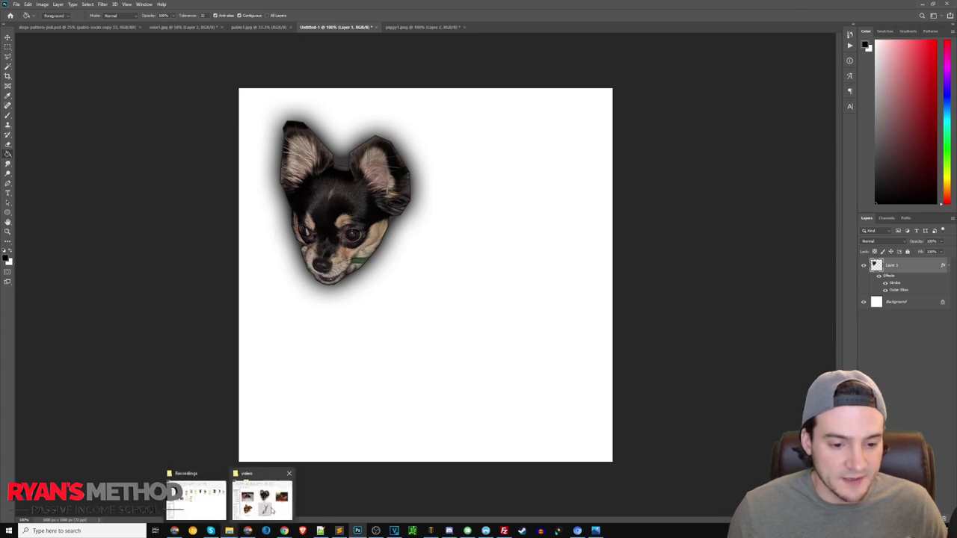
pyautogui.click(262, 495)
pyautogui.moveTo(210, 308); pyautogui.dragTo(545, 239)
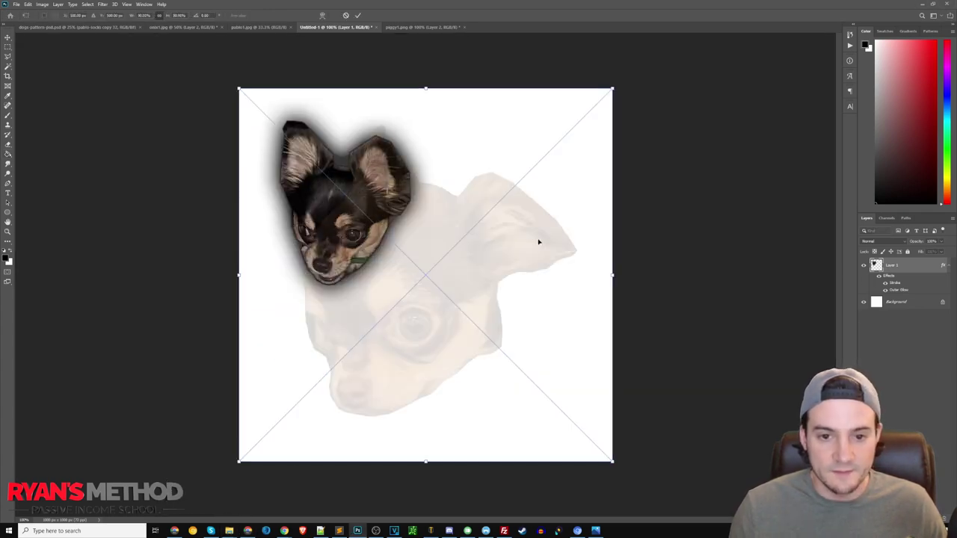
pyautogui.moveTo(245, 452); pyautogui.dragTo(432, 284)
pyautogui.press('Return')
# Place piggy1.png from the video folder into the canvas, scaled down proportionally at the lower center beneath the two heads
pyautogui.hotkey('alt', 'Tab')
pyautogui.moveTo(340, 323); pyautogui.dragTo(555, 306)
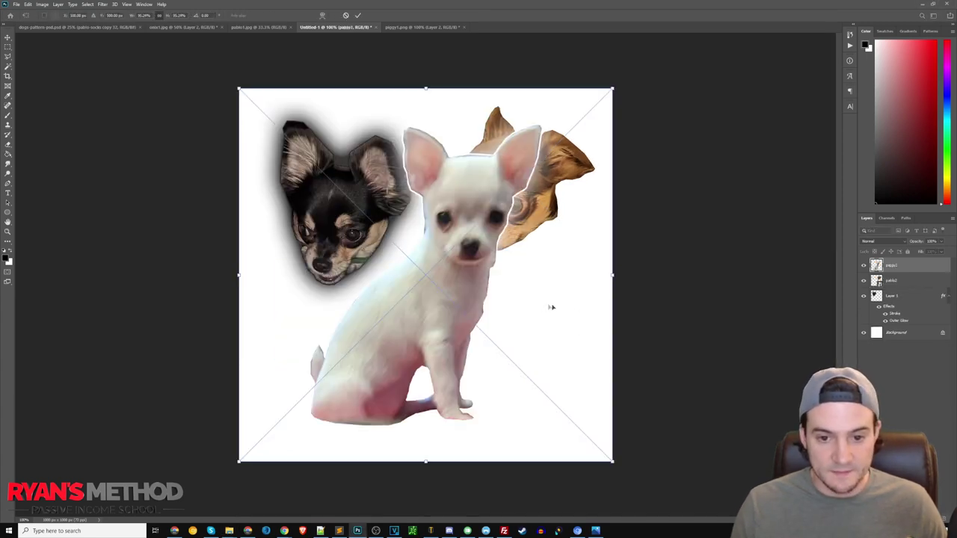
pyautogui.moveTo(613, 89); pyautogui.dragTo(437, 216)
pyautogui.moveTo(378, 330)
pyautogui.mouseDown()
pyautogui.moveTo(449, 315)
pyautogui.moveTo(438, 319)
pyautogui.mouseUp()
pyautogui.press('Return')
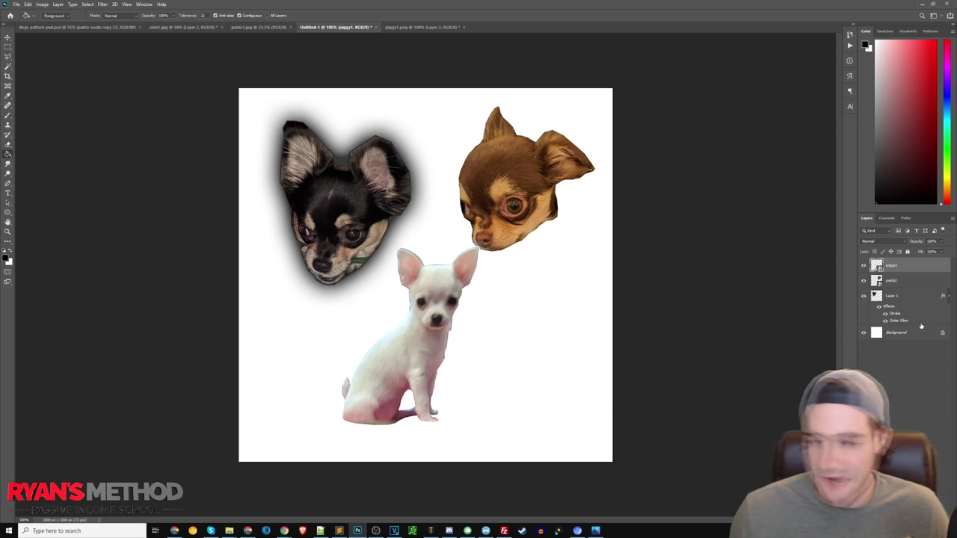
# Add a brown, center-positioned Stroke with Normal blend mode to the brown dog head's pablo2 layer
pyautogui.click(892, 281)
pyautogui.rightClick(891, 281)
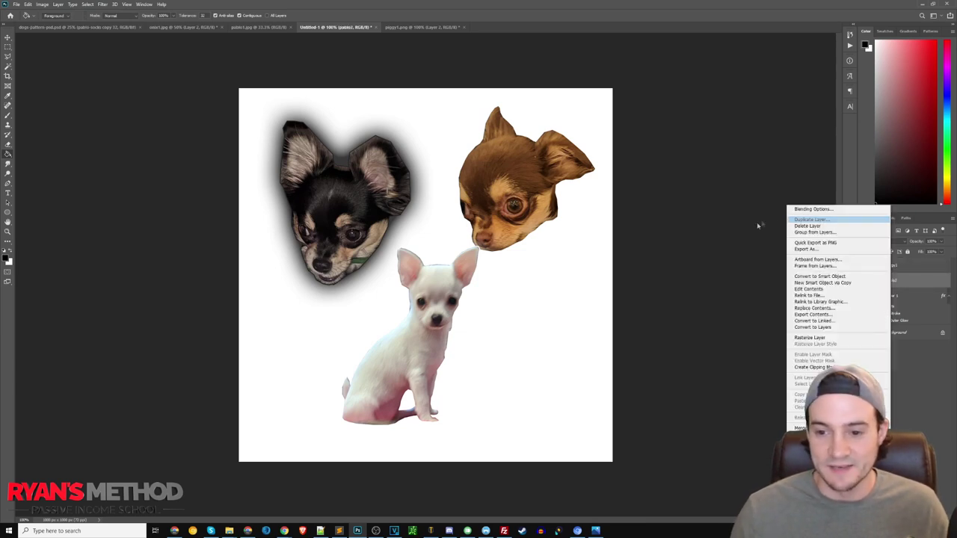
pyautogui.click(817, 213)
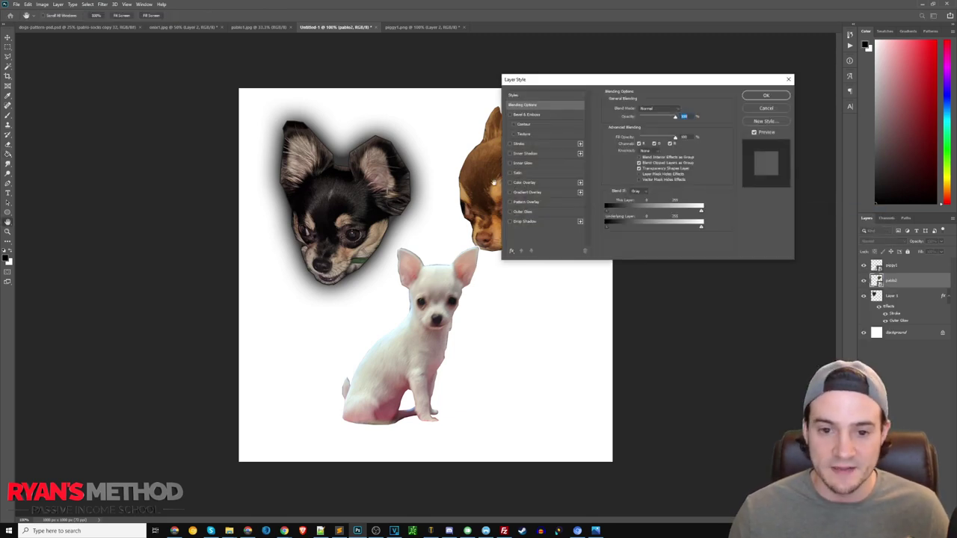
pyautogui.moveTo(594, 80); pyautogui.dragTo(660, 118)
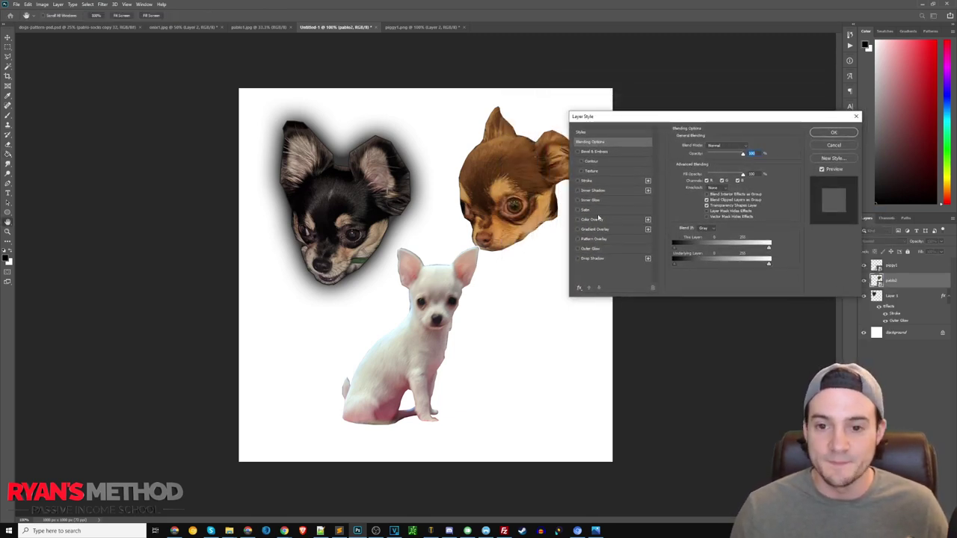
pyautogui.click(578, 182)
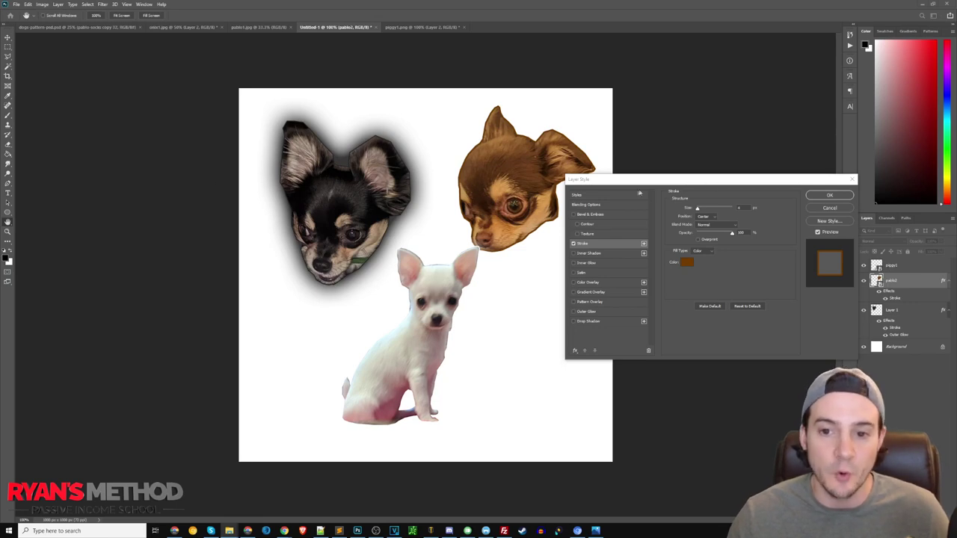
pyautogui.moveTo(650, 183); pyautogui.dragTo(667, 173)
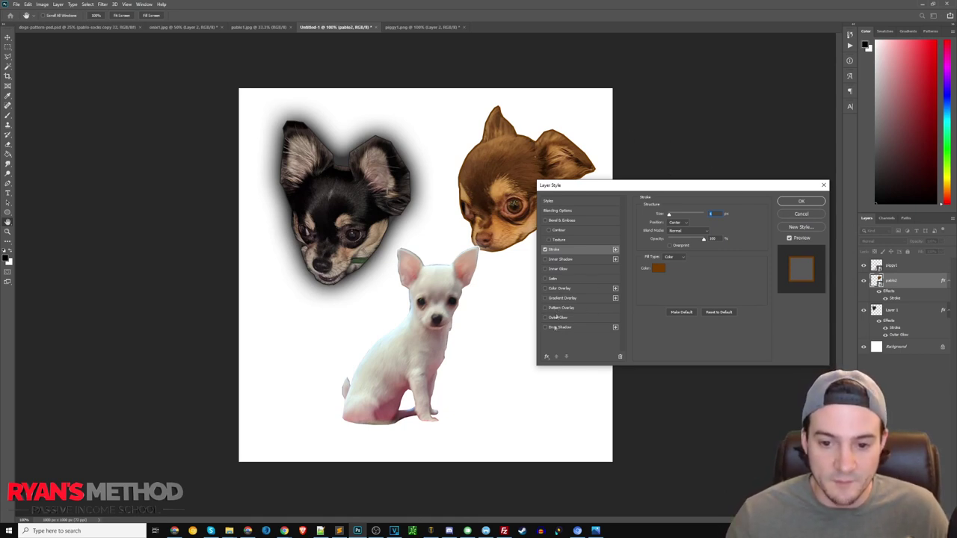
# Add an Outer Glow to the brown dog head in a dark brown sampled from its fur, at 100% opacity
pyautogui.click(560, 318)
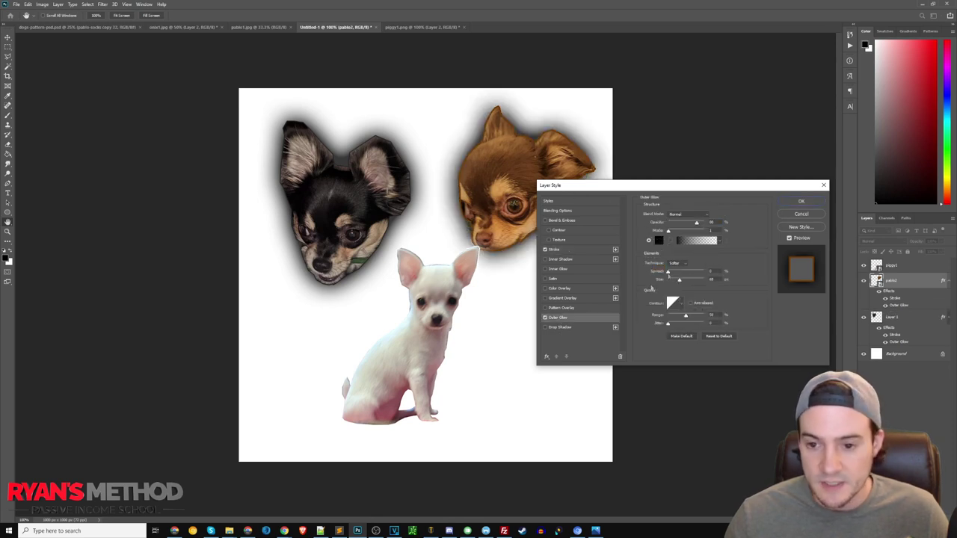
pyautogui.click(658, 241)
pyautogui.click(484, 120)
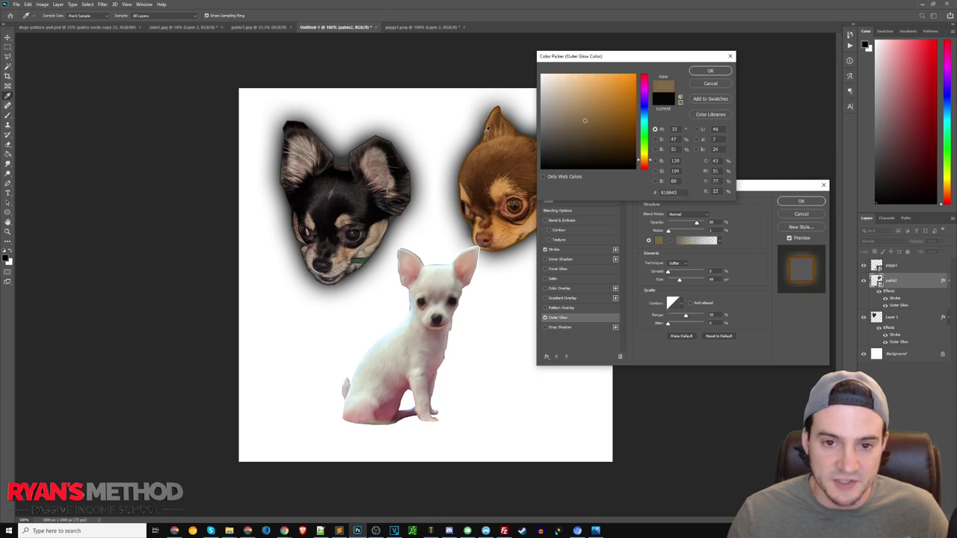
pyautogui.click(491, 163)
pyautogui.click(468, 174)
pyautogui.click(489, 208)
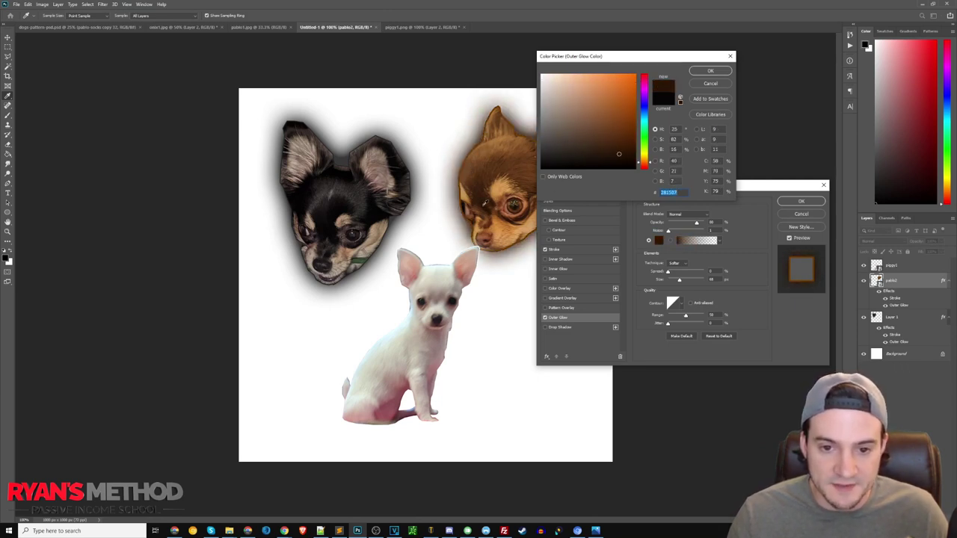
pyautogui.click(484, 202)
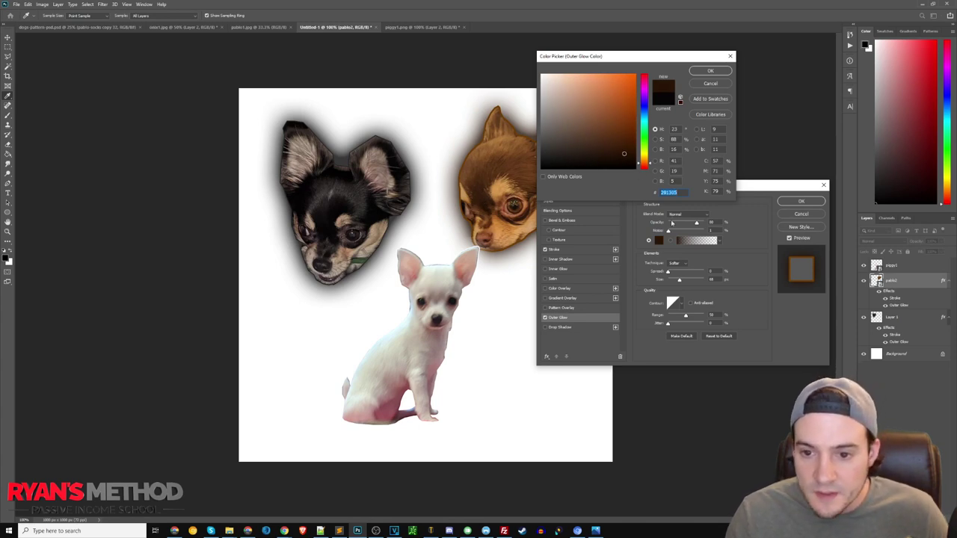
pyautogui.click(516, 171)
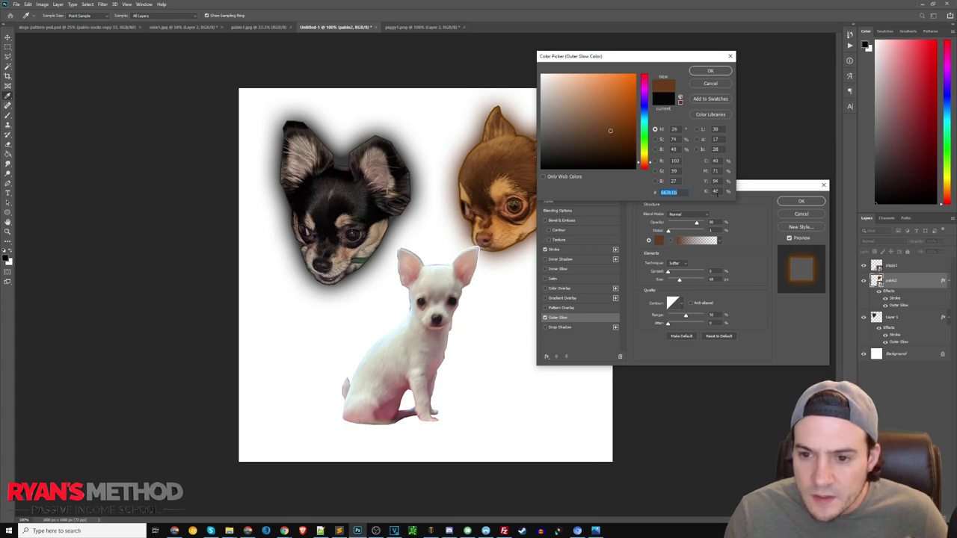
pyautogui.click(710, 72)
pyautogui.moveTo(697, 223); pyautogui.dragTo(704, 223)
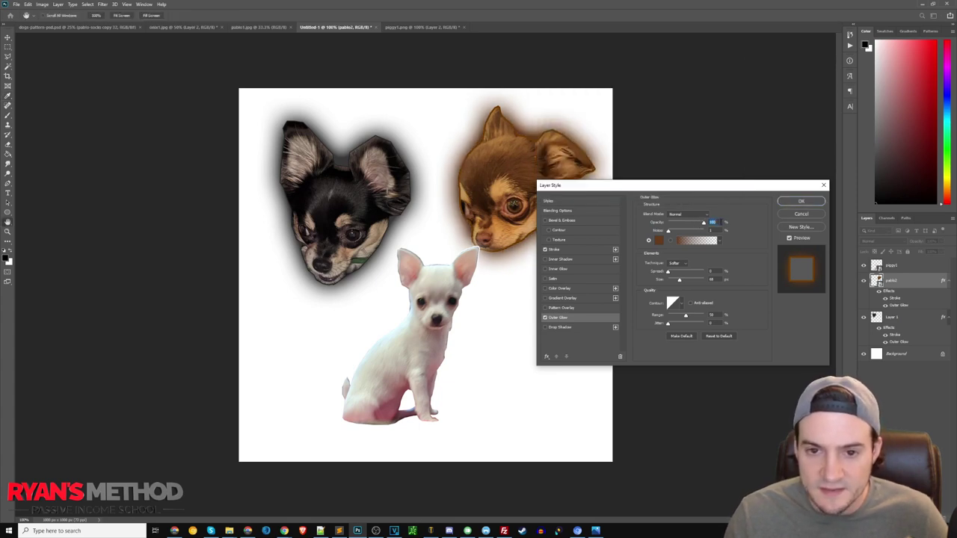
# Change the brown head's Outer Glow color to a brighter, more saturated orange-brown and apply the layer style
pyautogui.click(656, 241)
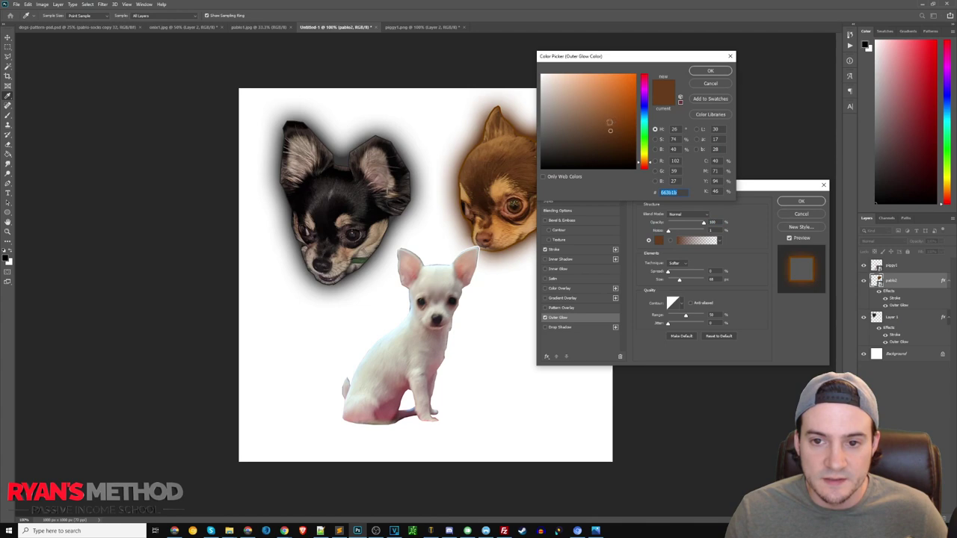
pyautogui.click(514, 136)
pyautogui.click(508, 132)
pyautogui.moveTo(587, 134); pyautogui.dragTo(624, 124)
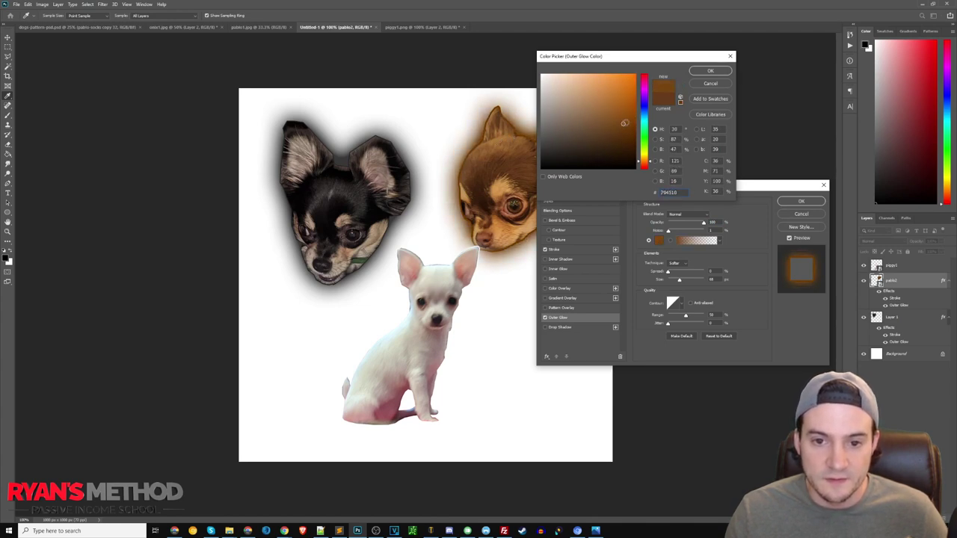
pyautogui.click(706, 73)
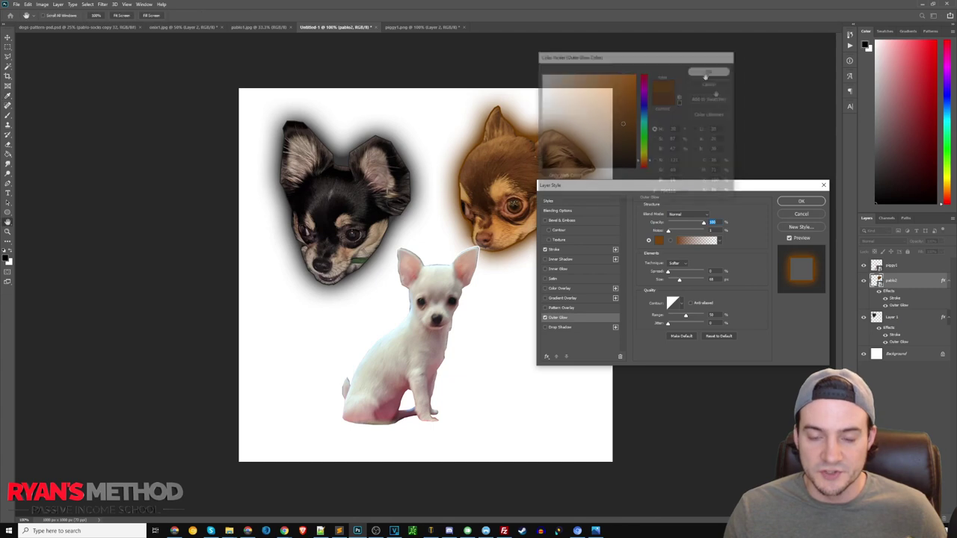
pyautogui.click(801, 202)
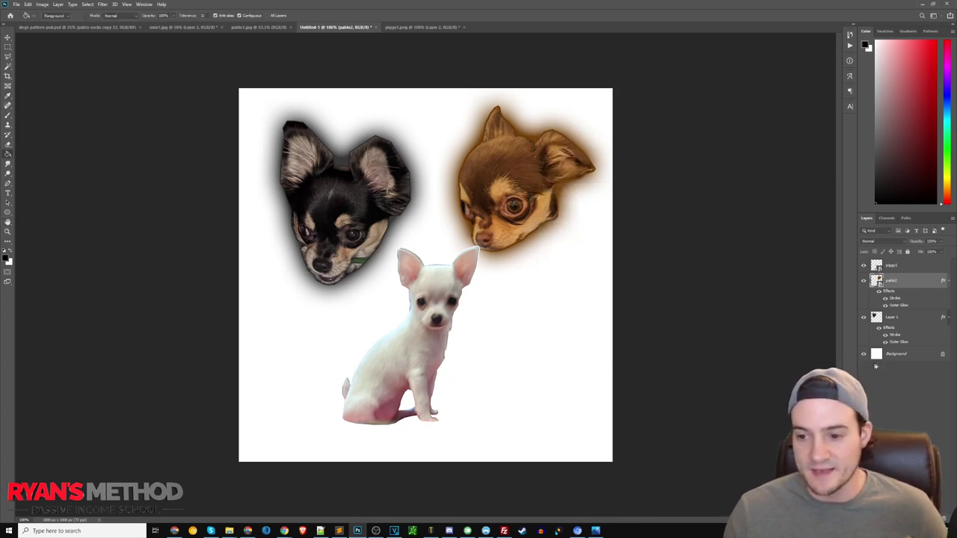
# Scale down the dog cutouts and place the black head close beside the brown head
pyautogui.click(901, 359)
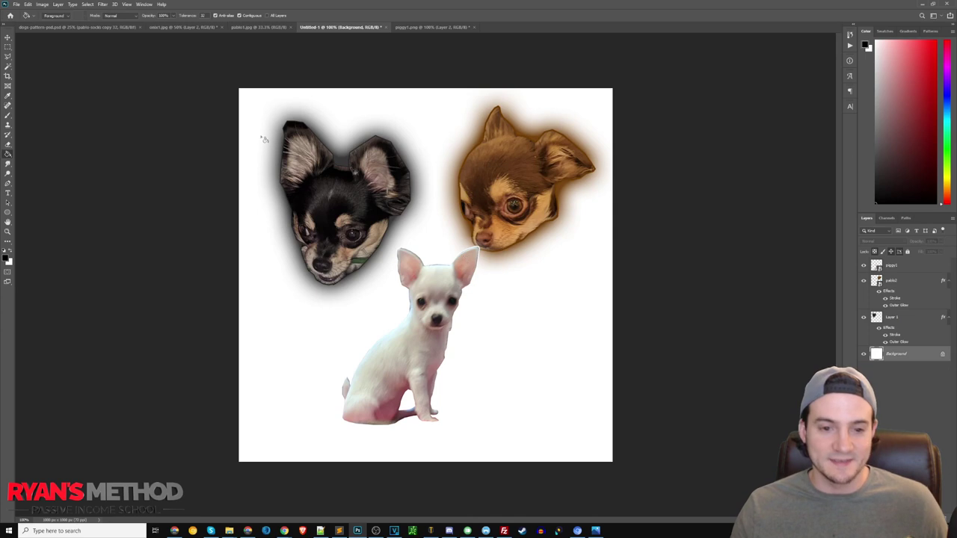
pyautogui.click(8, 37)
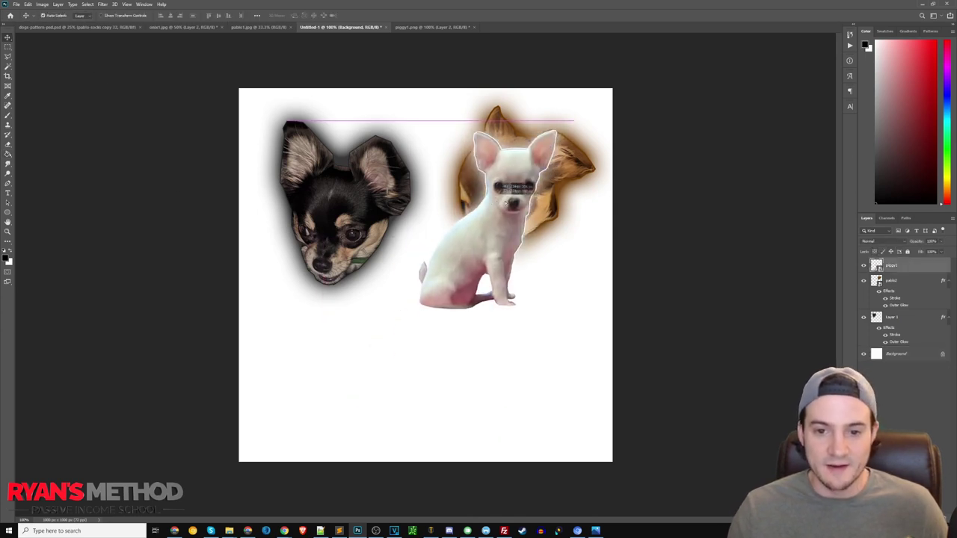
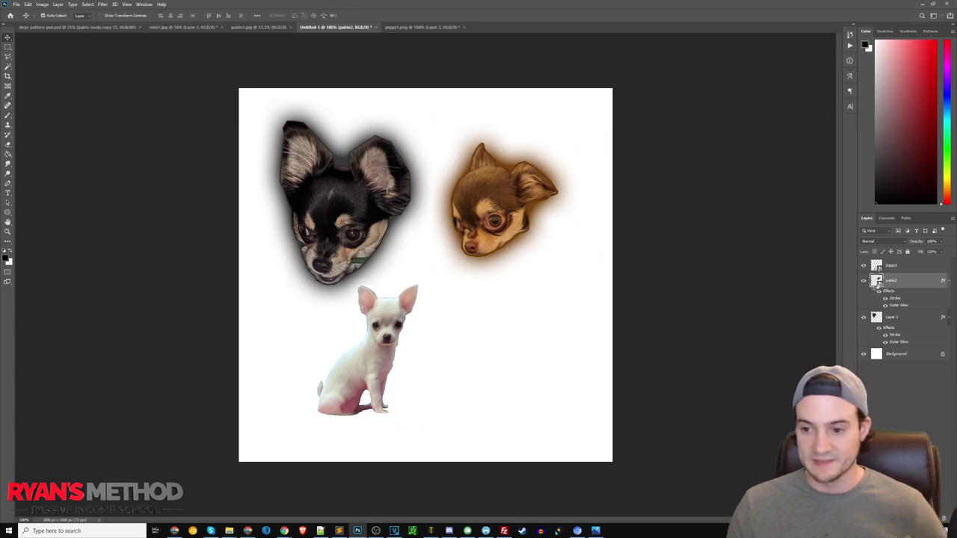
pyautogui.click(897, 317)
pyautogui.hotkey('ctrl', 't')
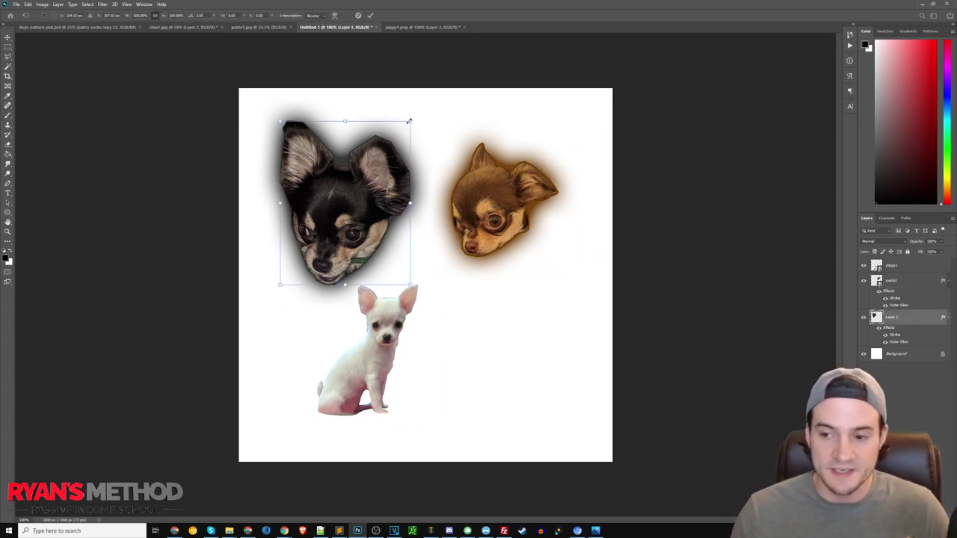
pyautogui.moveTo(409, 121); pyautogui.dragTo(387, 151)
pyautogui.moveTo(339, 229); pyautogui.dragTo(391, 215)
pyautogui.press('Return')
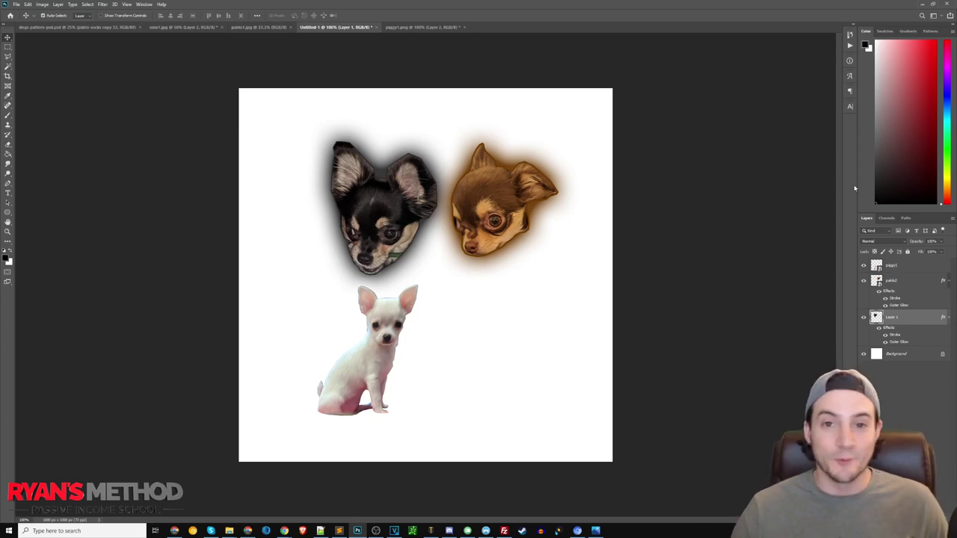
# Move the white dog up so it sits beneath and between the two heads
pyautogui.keyDown('shift'); pyautogui.click(893, 271); pyautogui.keyUp('shift')
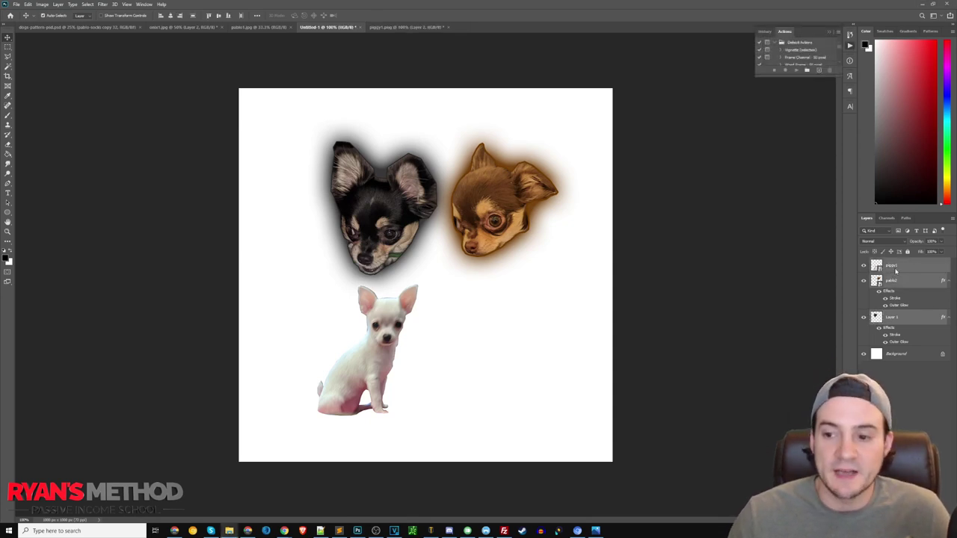
pyautogui.hotkey('ctrl', 'a')
pyautogui.click(896, 267)
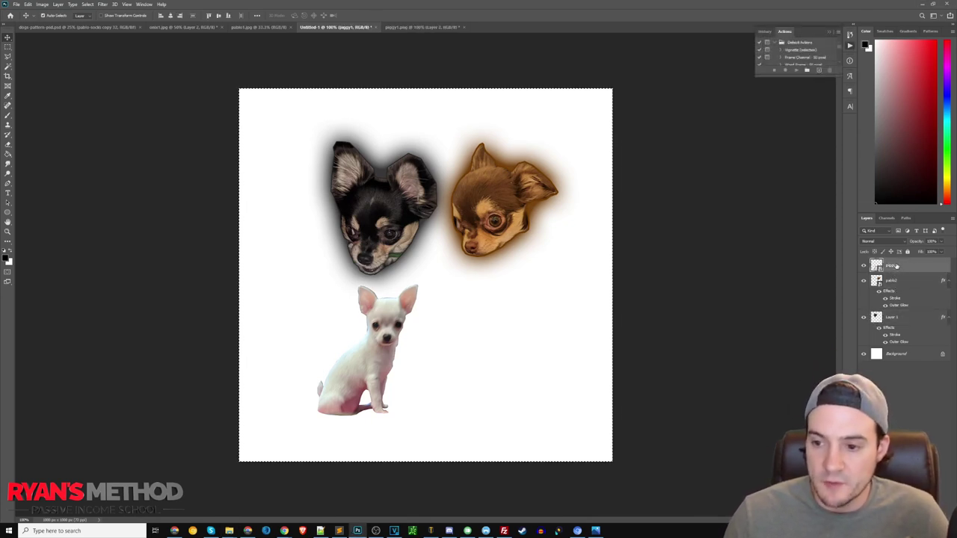
pyautogui.moveTo(377, 338); pyautogui.dragTo(425, 301)
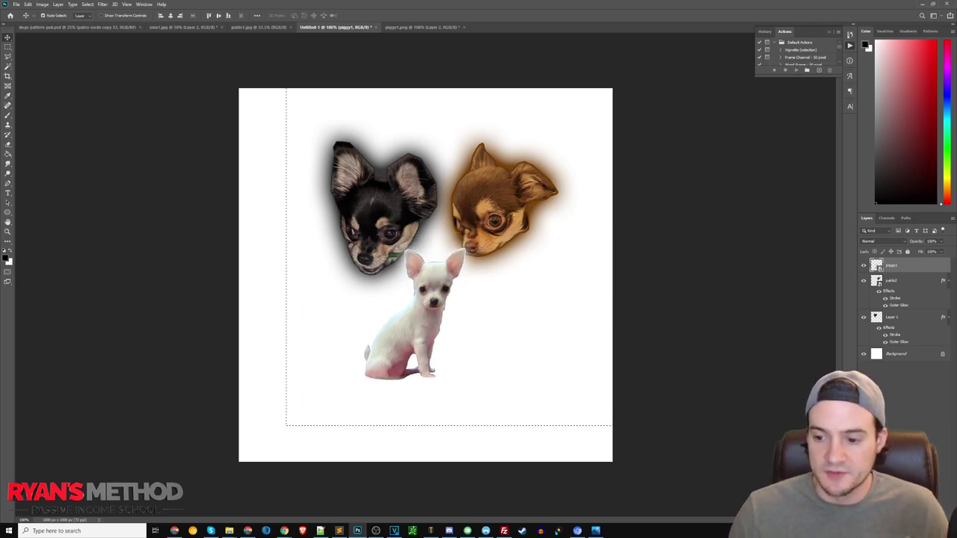
# Add a new empty layer and merge it with the three dog layers, leaving out the Background
pyautogui.click(931, 515)
pyautogui.click(892, 332)
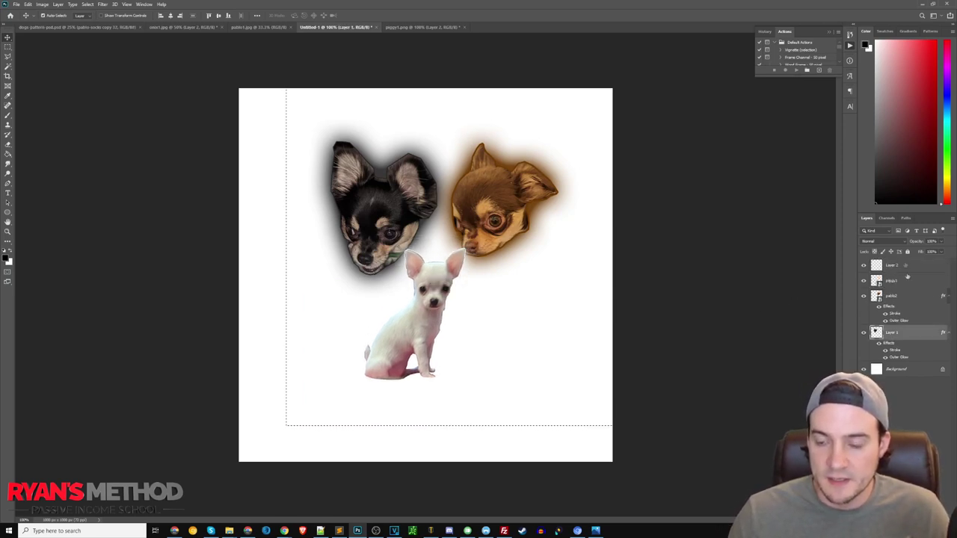
pyautogui.keyDown('shift'); pyautogui.click(901, 266); pyautogui.keyUp('shift')
pyautogui.rightClick(902, 266)
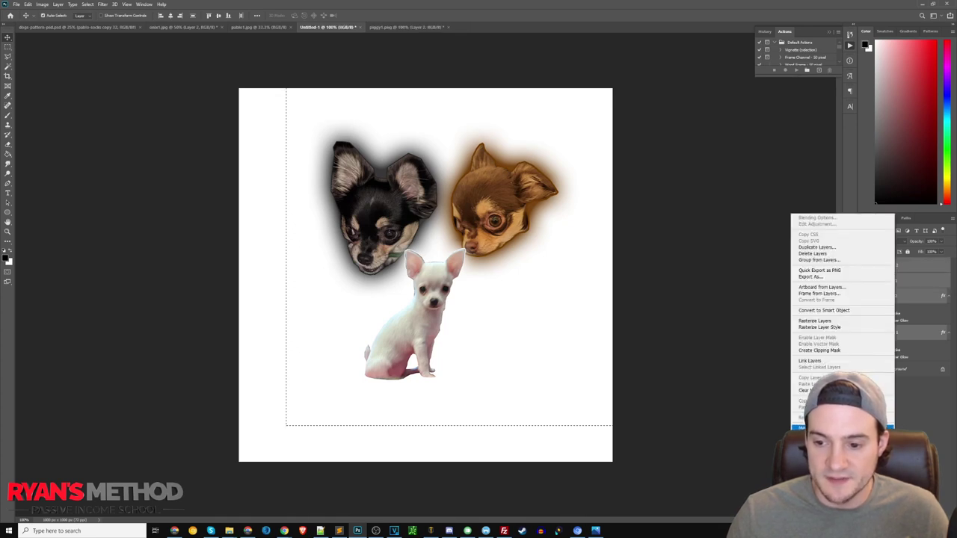
pyautogui.click(837, 427)
# Copy the merged dog group and paste a duplicate offset toward the lower right of the canvas
pyautogui.hotkey('ctrl', 'a')
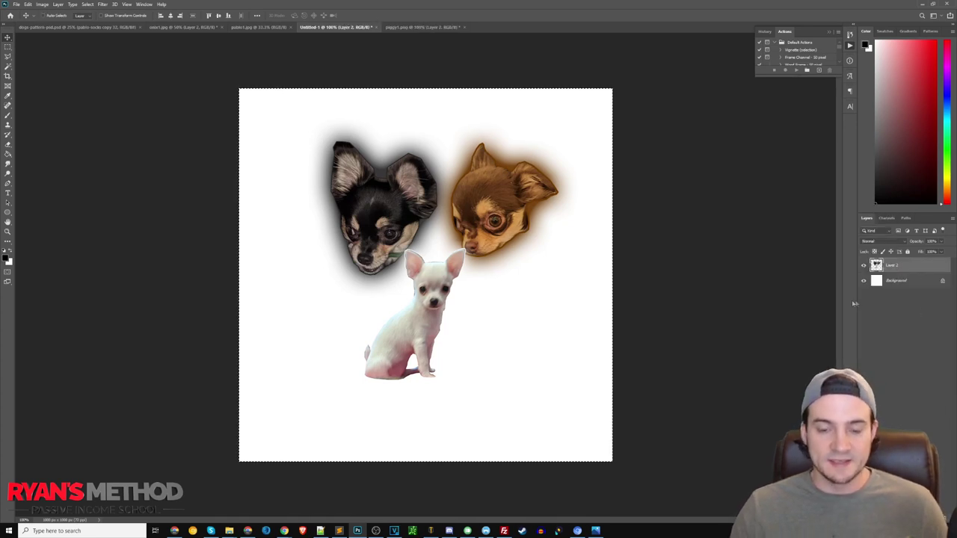
pyautogui.hotkey('ctrl', 'c')
pyautogui.hotkey('ctrl', 'v')
pyautogui.moveTo(392, 323); pyautogui.dragTo(479, 378)
pyautogui.hotkey('ctrl', 't')
pyautogui.press('Return')
# Paste another dog group into the lower-left corner of the canvas, scaled to about 77% and rotated slightly counterclockwise
pyautogui.hotkey('ctrl', 'v')
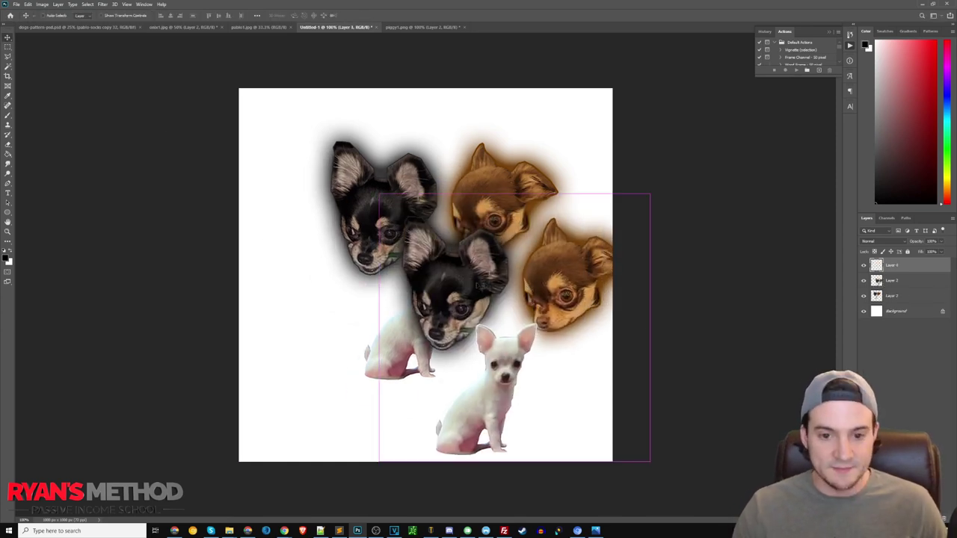
pyautogui.moveTo(469, 289); pyautogui.dragTo(379, 342)
pyautogui.hotkey('ctrl', 't')
pyautogui.moveTo(470, 195); pyautogui.dragTo(410, 253)
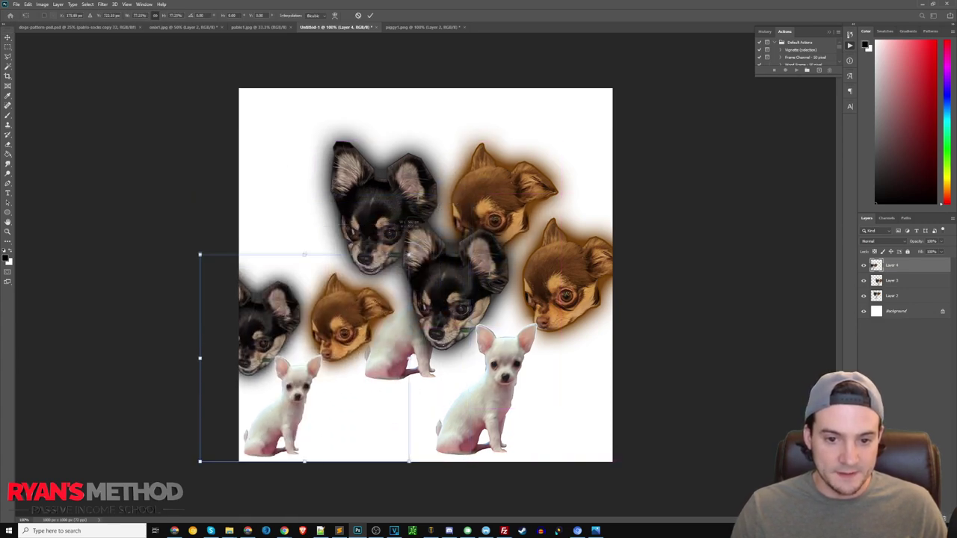
pyautogui.moveTo(367, 322); pyautogui.dragTo(398, 292)
pyautogui.moveTo(437, 449); pyautogui.dragTo(476, 401)
pyautogui.moveTo(379, 341); pyautogui.dragTo(371, 365)
pyautogui.press('Return')
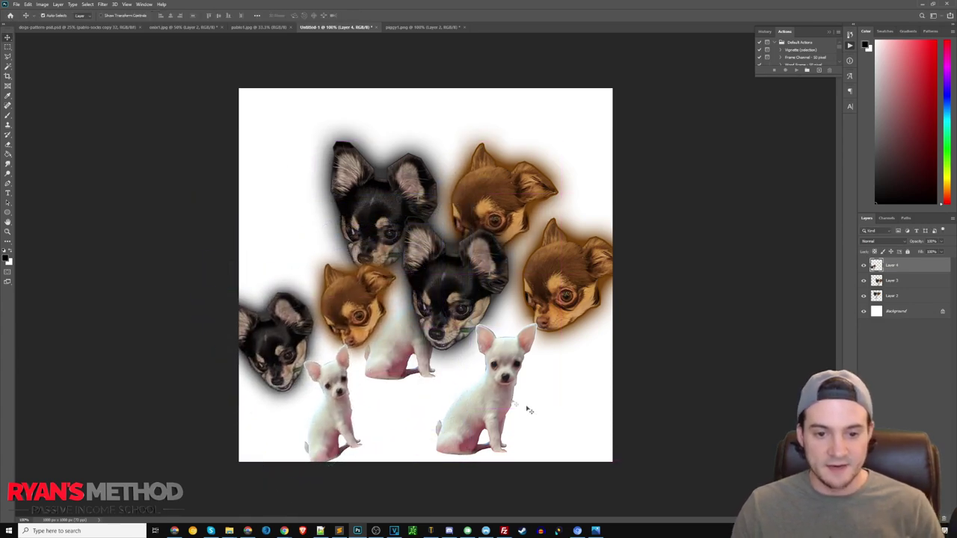
# Rotate the lower-right dog group about 13 degrees clockwise and move it down slightly
pyautogui.press('ctrl')
pyautogui.click(911, 285)
pyautogui.hotkey('ctrl', 't')
pyautogui.moveTo(671, 460); pyautogui.dragTo(639, 491)
pyautogui.moveTo(563, 356); pyautogui.dragTo(571, 406)
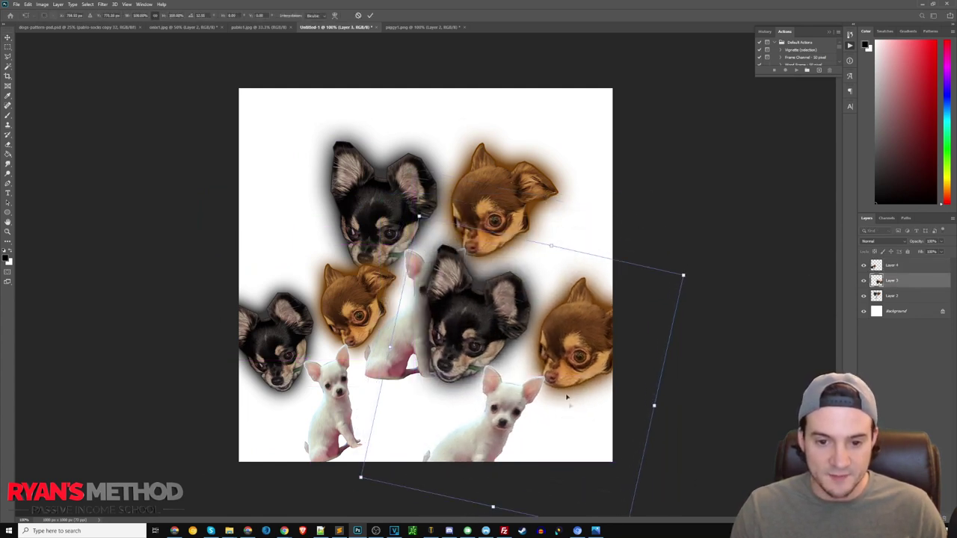
pyautogui.press('Return')
# Paste two more dog groups, one over the canvas's upper-left corner and one over its upper-right corner
pyautogui.hotkey('ctrl', 'v')
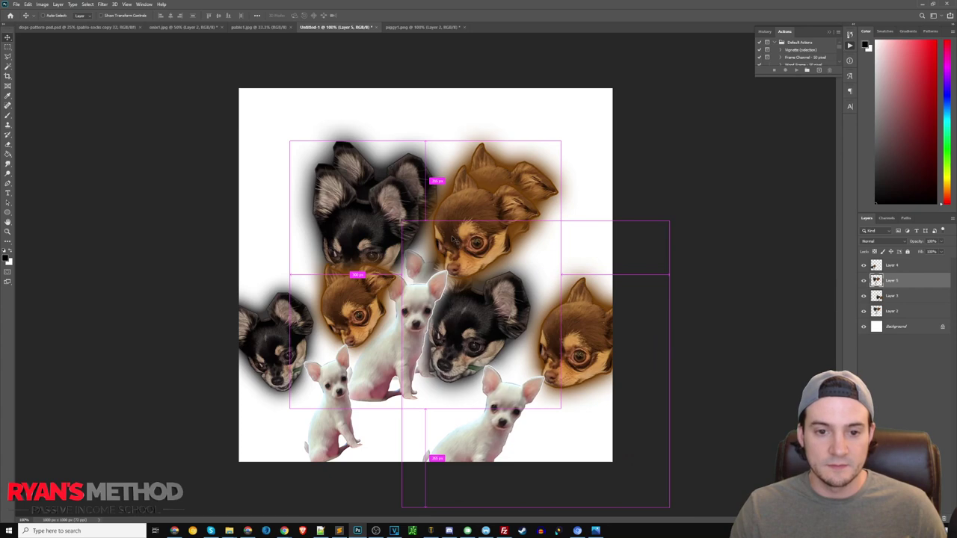
pyautogui.moveTo(453, 242); pyautogui.dragTo(368, 154)
pyautogui.hotkey('ctrl', 'v')
pyautogui.moveTo(482, 251); pyautogui.dragTo(627, 163)
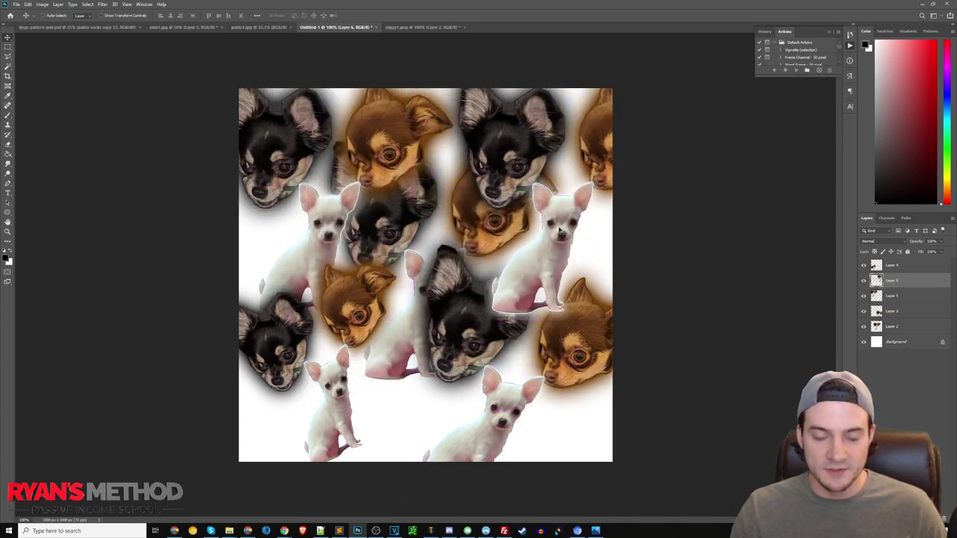
# Paste three more dog groups at the canvas's lower center, right edge and left edge to cover the white gaps
pyautogui.hotkey('ctrl', 'v')
pyautogui.moveTo(479, 232); pyautogui.dragTo(443, 405)
pyautogui.hotkey('ctrl', 'v')
pyautogui.moveTo(531, 258); pyautogui.dragTo(653, 279)
pyautogui.hotkey('ctrl', 'v')
pyautogui.moveTo(474, 254); pyautogui.dragTo(358, 262)
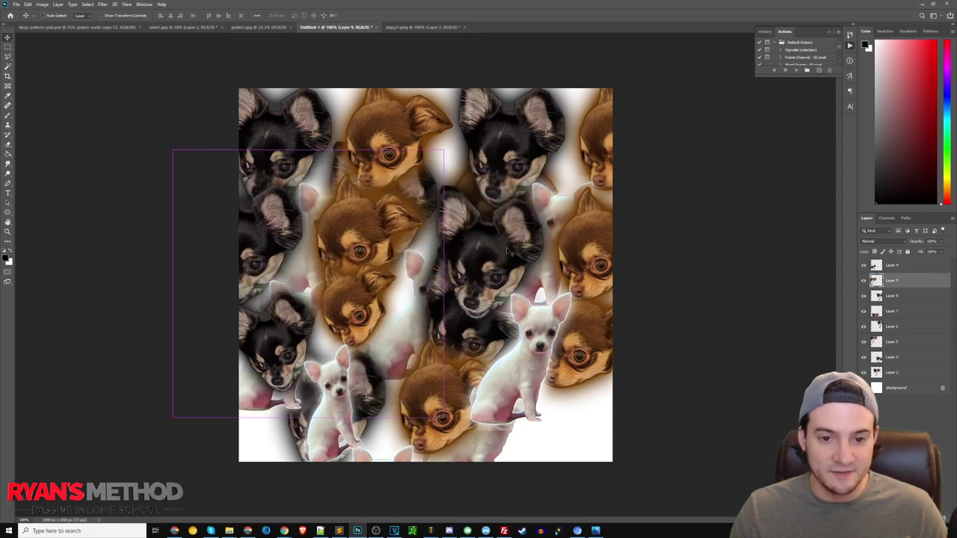
# Paste two further dog groups, one at the canvas's lower left and one over the center
pyautogui.hotkey('ctrl', 'v')
pyautogui.moveTo(413, 295); pyautogui.dragTo(337, 374)
pyautogui.hotkey('ctrl', 't')
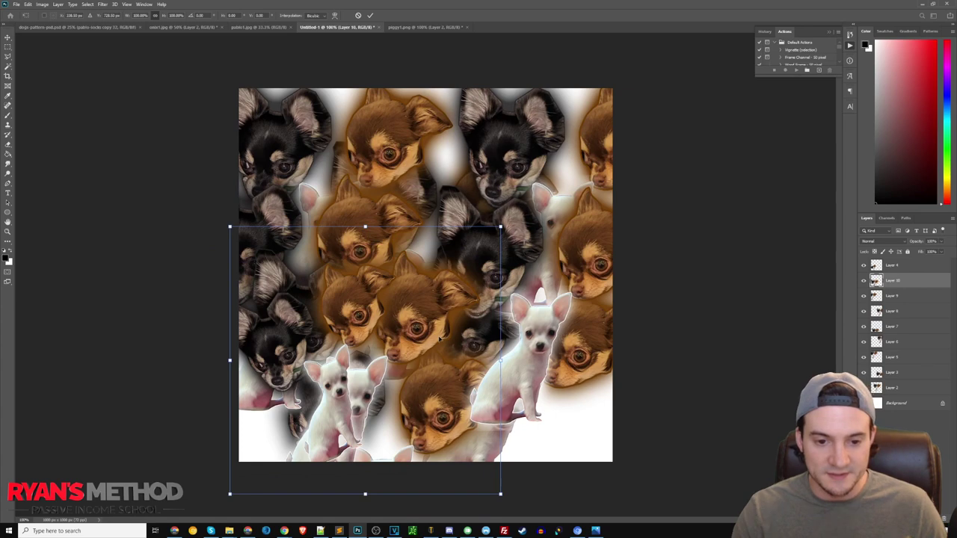
pyautogui.press('Return')
pyautogui.hotkey('ctrl', 'v')
pyautogui.moveTo(456, 305); pyautogui.dragTo(456, 261)
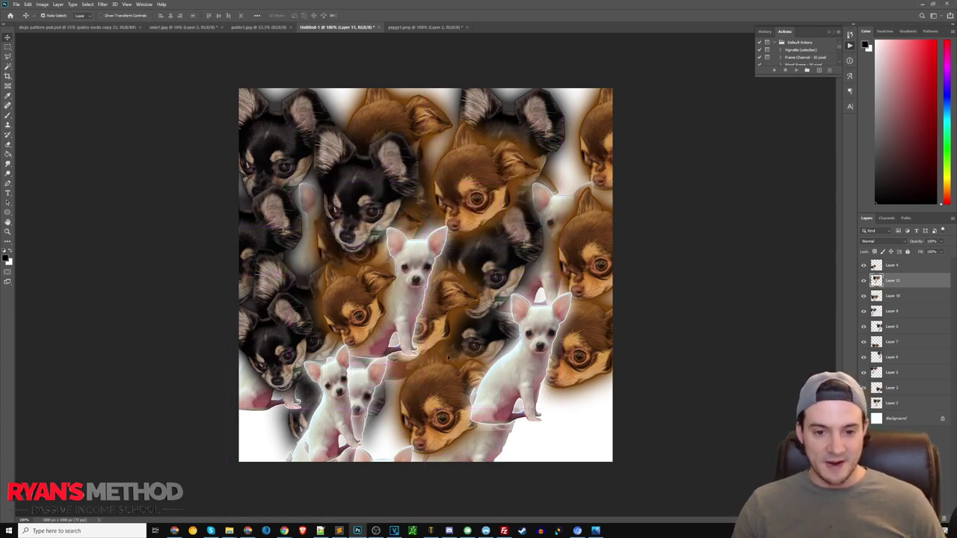
# Rotate the dog group at the canvas center slightly clockwise
pyautogui.hotkey('ctrl', 't')
pyautogui.moveTo(523, 393); pyautogui.dragTo(474, 394)
pyautogui.press('Return')
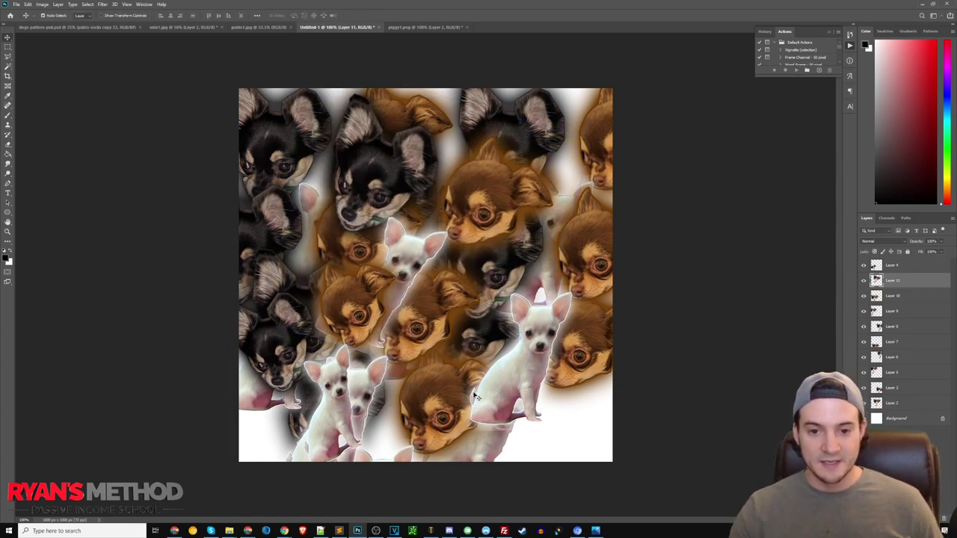
# Paste another dog group and move a group over the canvas's lower-right corner, rotated slightly clockwise
pyautogui.hotkey('ctrl', 'v')
pyautogui.moveTo(449, 305); pyautogui.dragTo(622, 419)
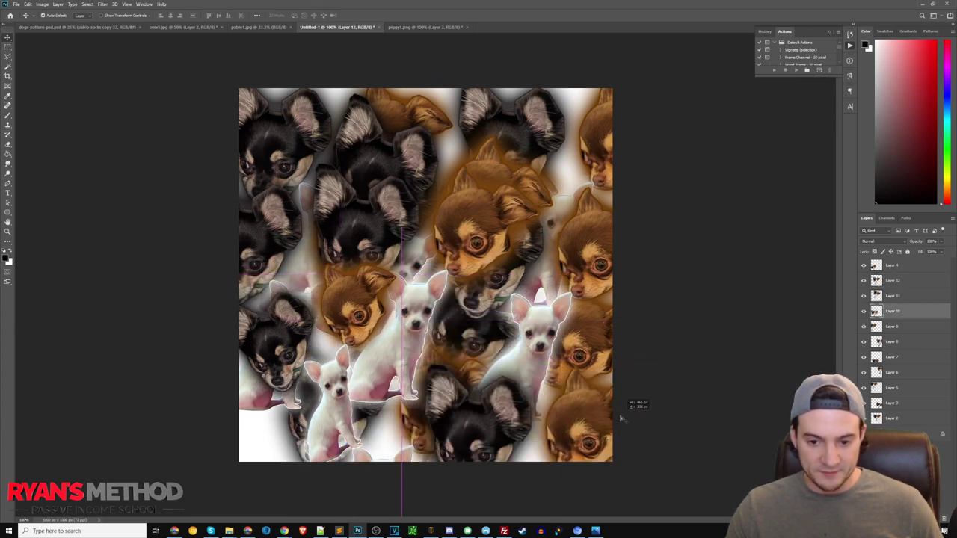
pyautogui.hotkey('ctrl', 't')
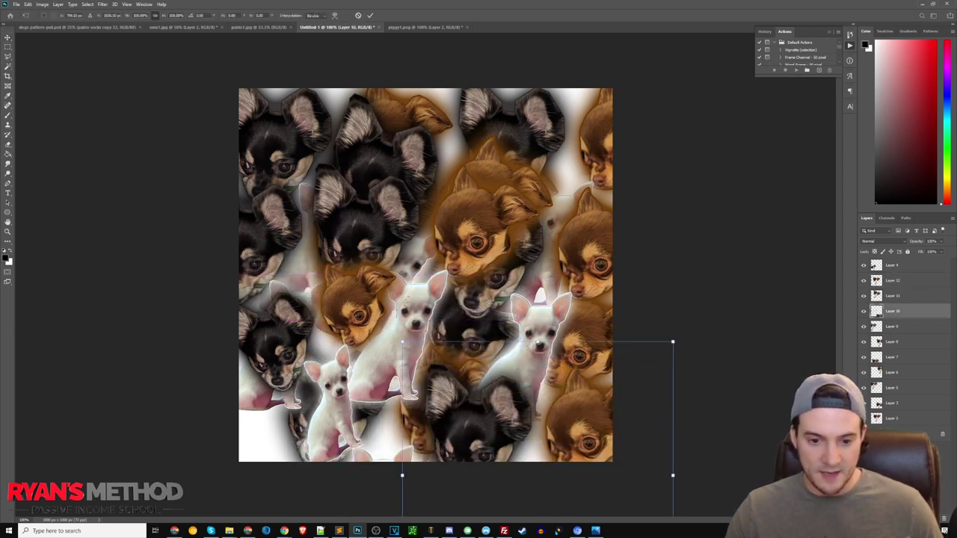
pyautogui.moveTo(406, 301); pyautogui.dragTo(453, 318)
pyautogui.press('Return')
# Paste another dog group, scale it to about 82% and place it over the canvas's lower-left corner
pyautogui.hotkey('ctrl', 'v')
pyautogui.moveTo(412, 360); pyautogui.dragTo(414, 369)
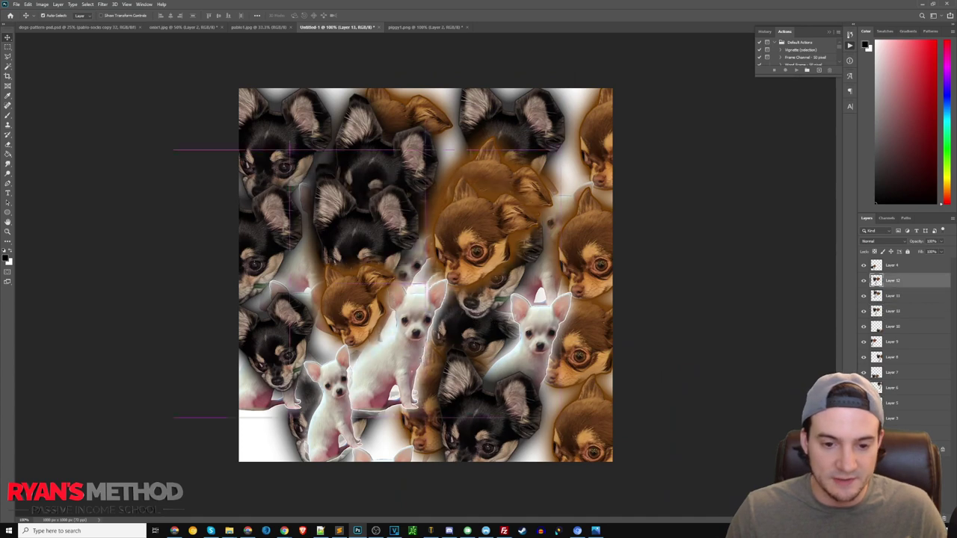
pyautogui.moveTo(295, 350); pyautogui.dragTo(299, 430)
pyautogui.hotkey('ctrl', 't')
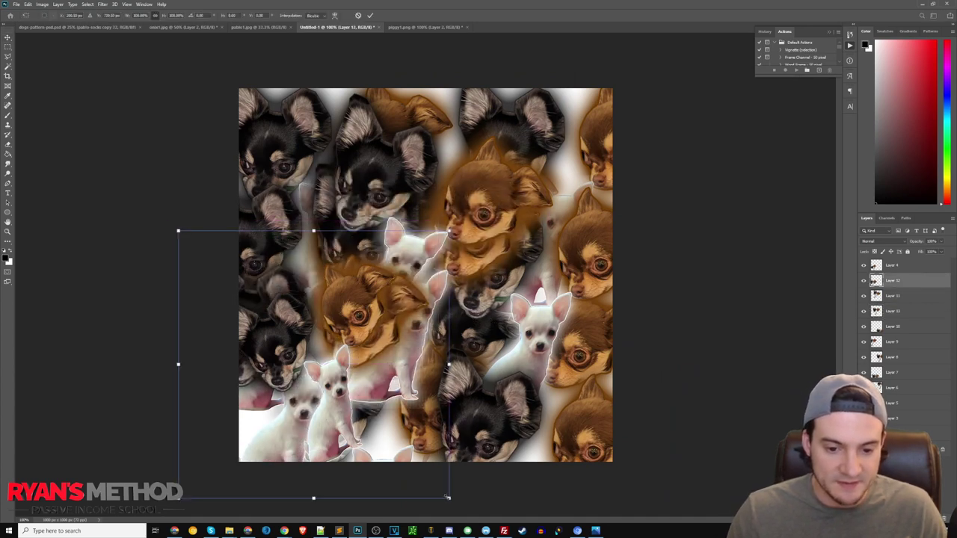
pyautogui.moveTo(448, 497); pyautogui.dragTo(400, 449)
pyautogui.moveTo(365, 396); pyautogui.dragTo(346, 472)
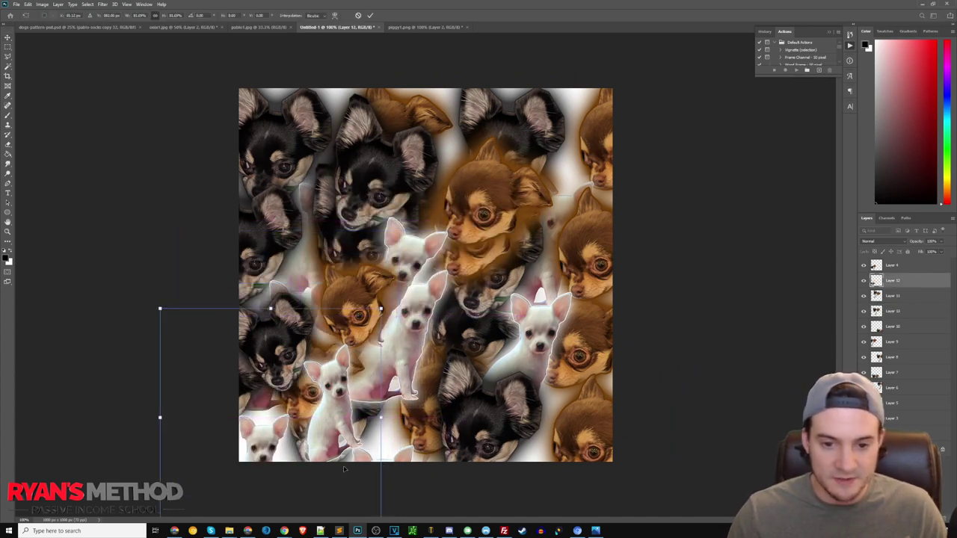
pyautogui.press('Return')
# Paste a dog group, flip it horizontally and place it over the upper-right area of the canvas
pyautogui.hotkey('ctrl', 'v')
pyautogui.hotkey('ctrl', 't')
pyautogui.press('Return')
pyautogui.click(27, 4)
pyautogui.moveTo(63, 176)
pyautogui.click(154, 290)
pyautogui.moveTo(507, 246); pyautogui.dragTo(580, 223)
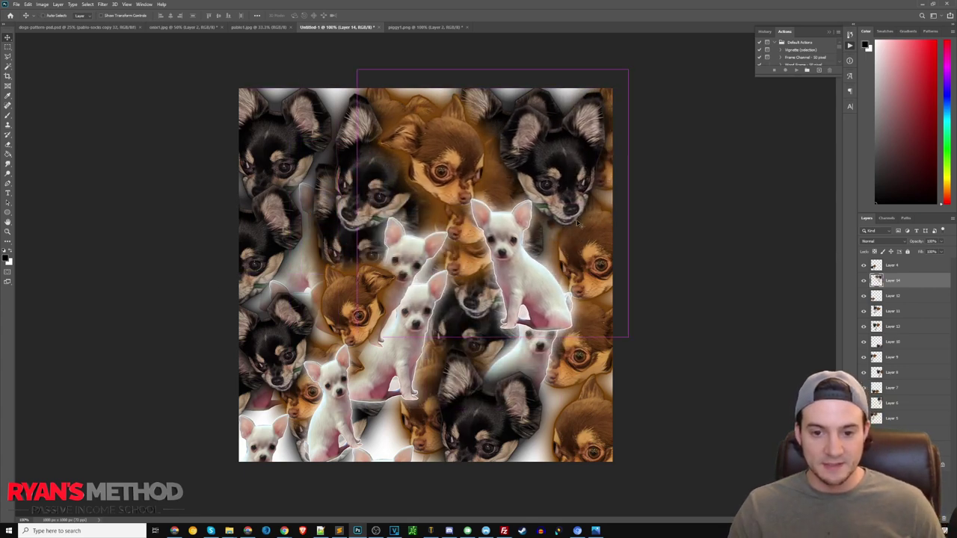
# Paste another dog group at the canvas center, flip it horizontally and copy the mirrored version
pyautogui.hotkey('ctrl', 'v')
pyautogui.moveTo(447, 243); pyautogui.dragTo(409, 285)
pyautogui.hotkey('ctrl', 'z')
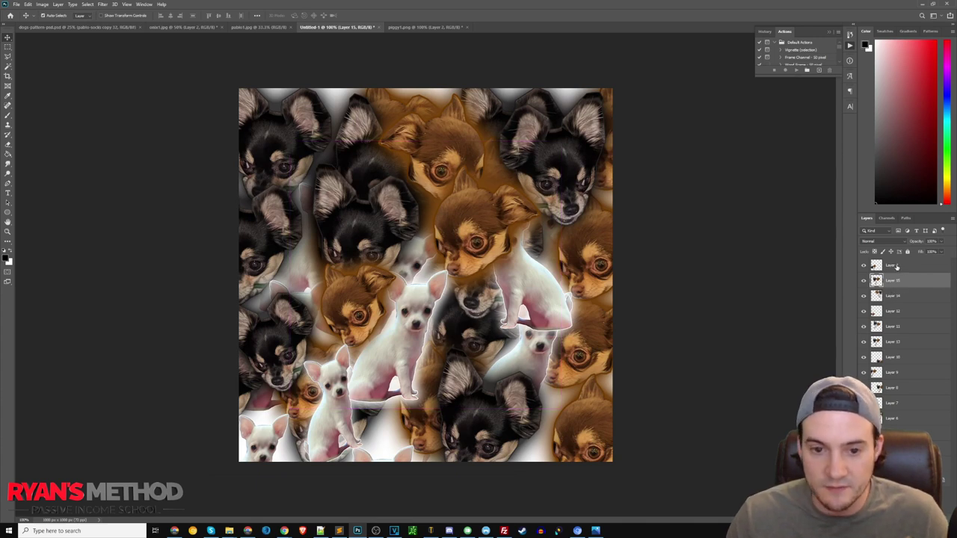
pyautogui.click(27, 3)
pyautogui.moveTo(79, 174)
pyautogui.click(146, 292)
pyautogui.hotkey('ctrl', 'a')
pyautogui.hotkey('ctrl', 'c')
# Paste mirrored dog groups over the canvas's lower-right corner, lower-left corner and right edge
pyautogui.hotkey('ctrl', 'v')
pyautogui.moveTo(546, 363); pyautogui.dragTo(584, 495)
pyautogui.hotkey('ctrl', 'v')
pyautogui.hotkey('ctrl', 'v')
pyautogui.moveTo(436, 325); pyautogui.dragTo(348, 514)
pyautogui.hotkey('ctrl', 'v')
pyautogui.moveTo(449, 284); pyautogui.dragTo(578, 260)
# Paste two more mirrored dog groups and shift groups over the canvas's upper-right corner to fill it
pyautogui.hotkey('ctrl', 'v')
pyautogui.moveTo(486, 223); pyautogui.dragTo(599, 34)
pyautogui.hotkey('ctrl', 'z')
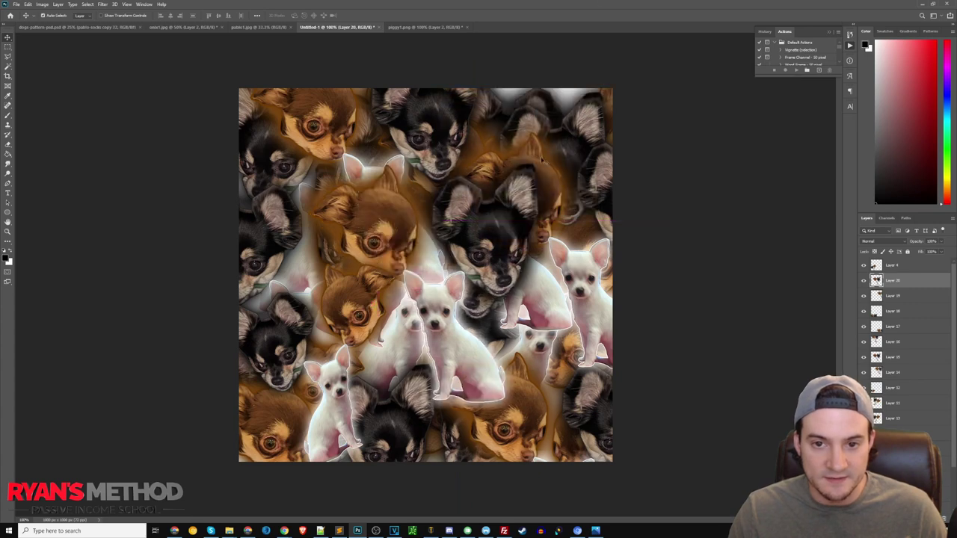
pyautogui.moveTo(458, 367); pyautogui.dragTo(559, 100)
pyautogui.hotkey('ctrl', 'v')
pyautogui.moveTo(444, 163); pyautogui.dragTo(631, 150)
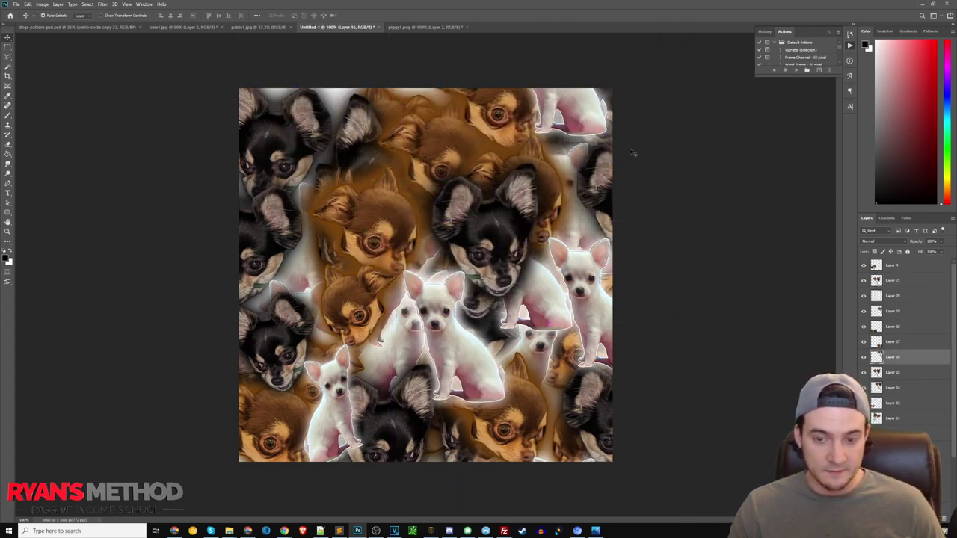
# Paste two mirrored dog groups, one over the upper-left corner and one at the left edge scaled to about 74%
pyautogui.hotkey('ctrl', 'v')
pyautogui.moveTo(380, 247); pyautogui.dragTo(310, 108)
pyautogui.hotkey('ctrl', 'v')
pyautogui.moveTo(415, 286); pyautogui.dragTo(299, 243)
pyautogui.hotkey('ctrl', 't')
pyautogui.moveTo(444, 364); pyautogui.dragTo(376, 336)
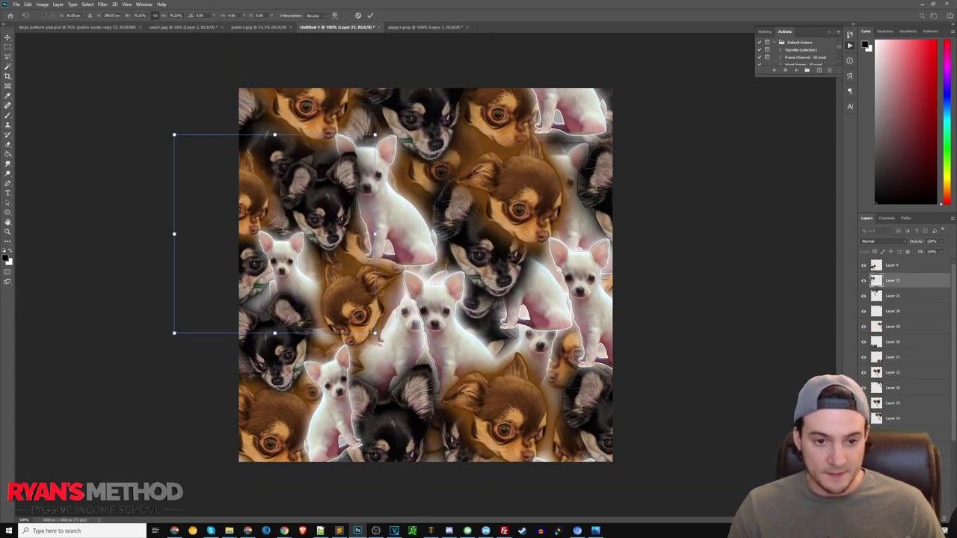
pyautogui.press('Return')
# Paste a mirrored dog group, rotate it clockwise, scale it down and place it up and right of the canvas center
pyautogui.hotkey('ctrl', 'v')
pyautogui.hotkey('ctrl', 't')
pyautogui.moveTo(524, 435); pyautogui.dragTo(468, 458)
pyautogui.moveTo(439, 323); pyautogui.dragTo(494, 251)
pyautogui.moveTo(569, 372); pyautogui.dragTo(546, 331)
pyautogui.press('Return')
# Paste a mirrored dog group toward the lower right, rotate it about 13 degrees clockwise and scale it down
pyautogui.hotkey('ctrl', 'v')
pyautogui.moveTo(555, 394); pyautogui.dragTo(634, 498)
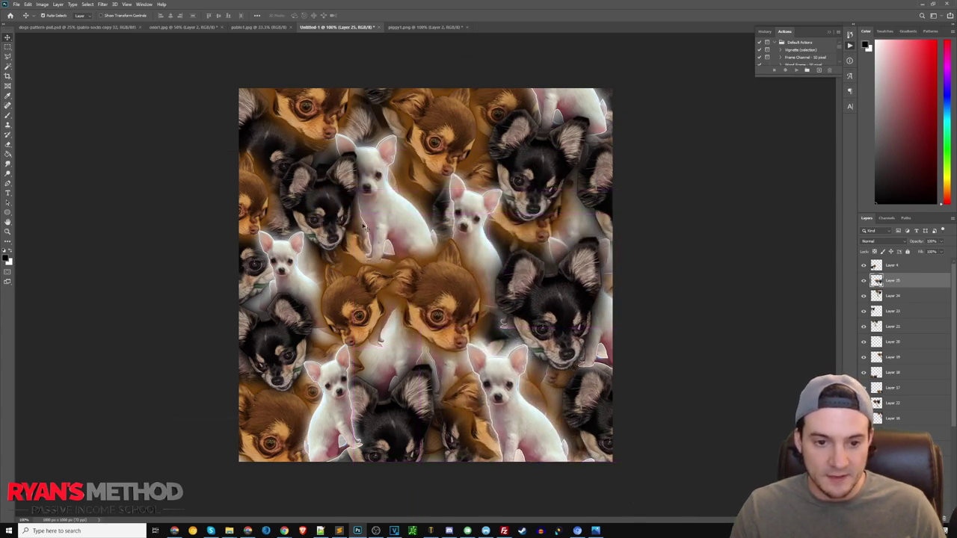
pyautogui.hotkey('ctrl', 't')
pyautogui.moveTo(368, 264); pyautogui.dragTo(404, 229)
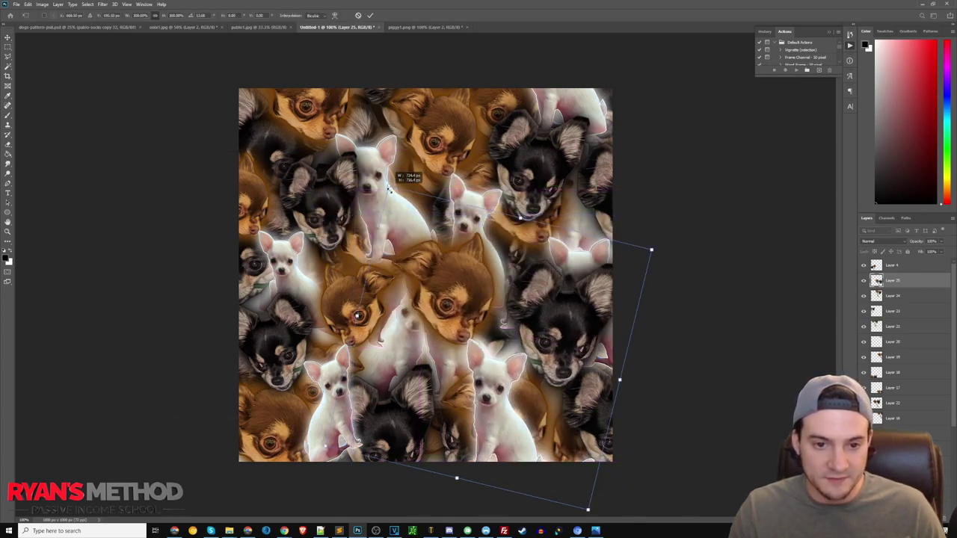
pyautogui.moveTo(388, 188); pyautogui.dragTo(414, 226)
pyautogui.press('Return')
# Paste a mirrored dog group, rotate it about 15 degrees counterclockwise, scale it down and place it at the lower center
pyautogui.hotkey('ctrl', 'v')
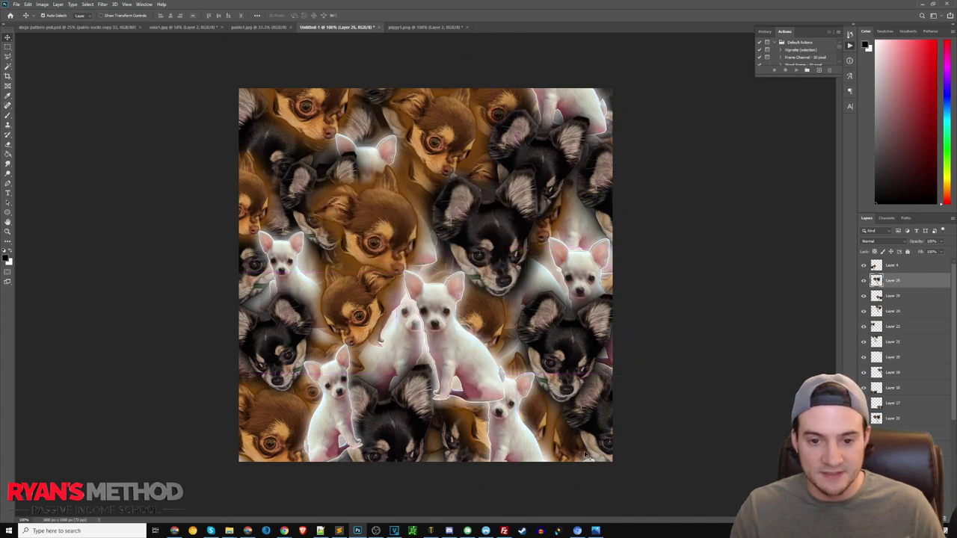
pyautogui.hotkey('ctrl', 't')
pyautogui.moveTo(588, 446); pyautogui.dragTo(625, 402)
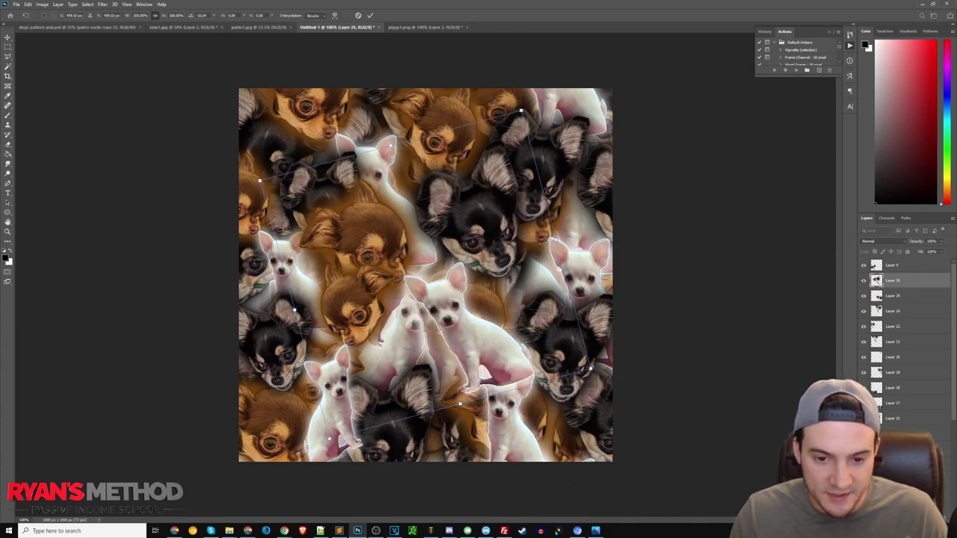
pyautogui.moveTo(591, 368); pyautogui.dragTo(514, 333)
pyautogui.moveTo(439, 286); pyautogui.dragTo(441, 414)
pyautogui.press('Return')
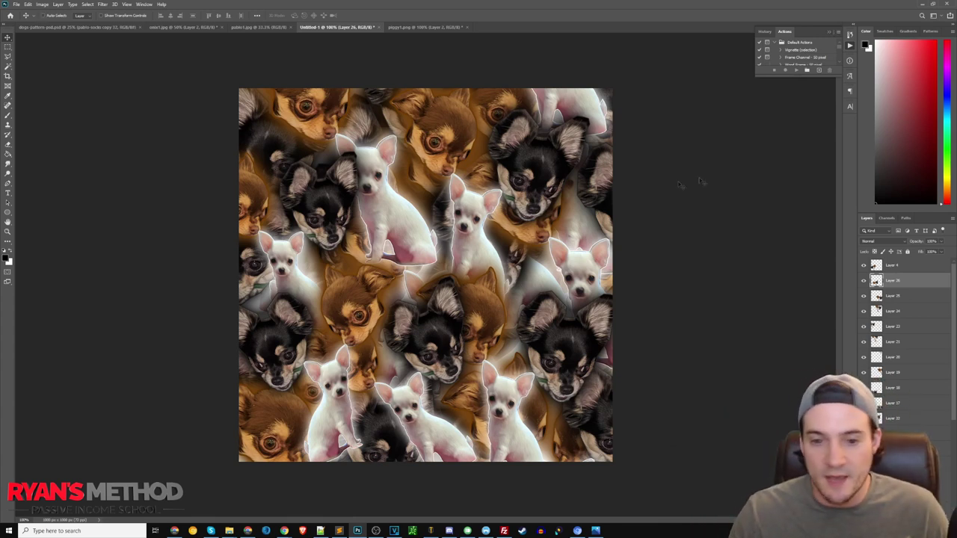
# Paste a dog group at the canvas center and cover the pattern with a new white-filled layer above Layer 4
pyautogui.moveTo(681, 184); pyautogui.dragTo(404, 279)
pyautogui.moveTo(498, 235); pyautogui.dragTo(498, 235)
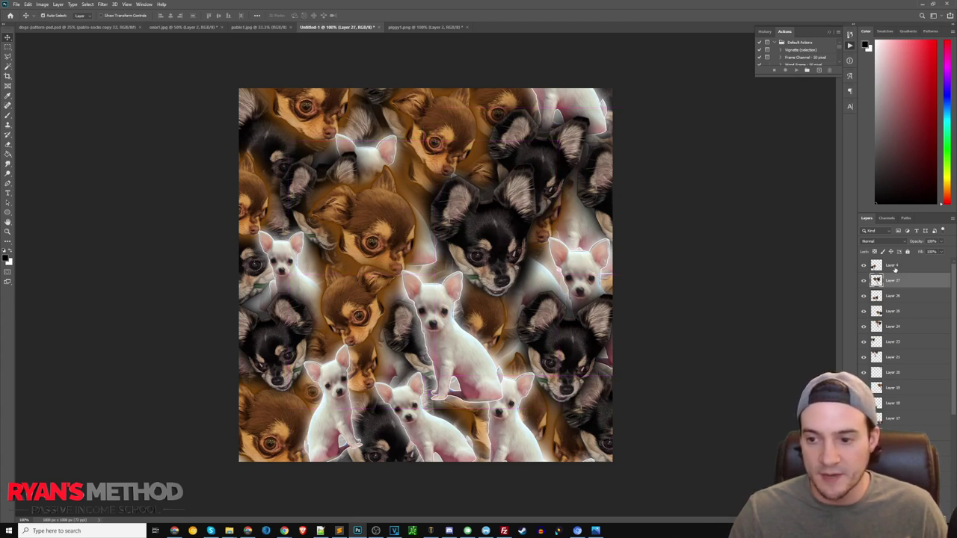
pyautogui.click(895, 267)
pyautogui.hotkey('ctrl', 'shift', 'alt', 'n')
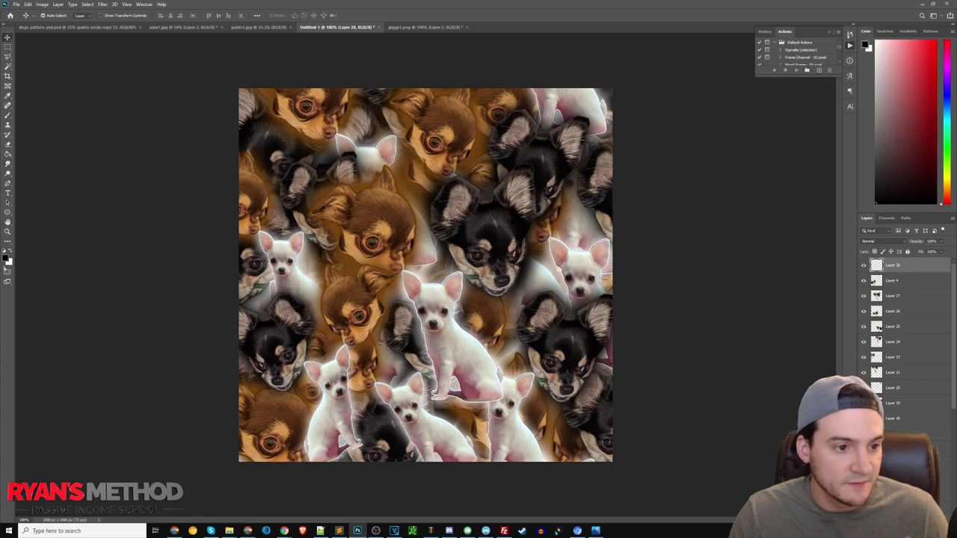
pyautogui.press('x')
pyautogui.press('g')
pyautogui.click(325, 221)
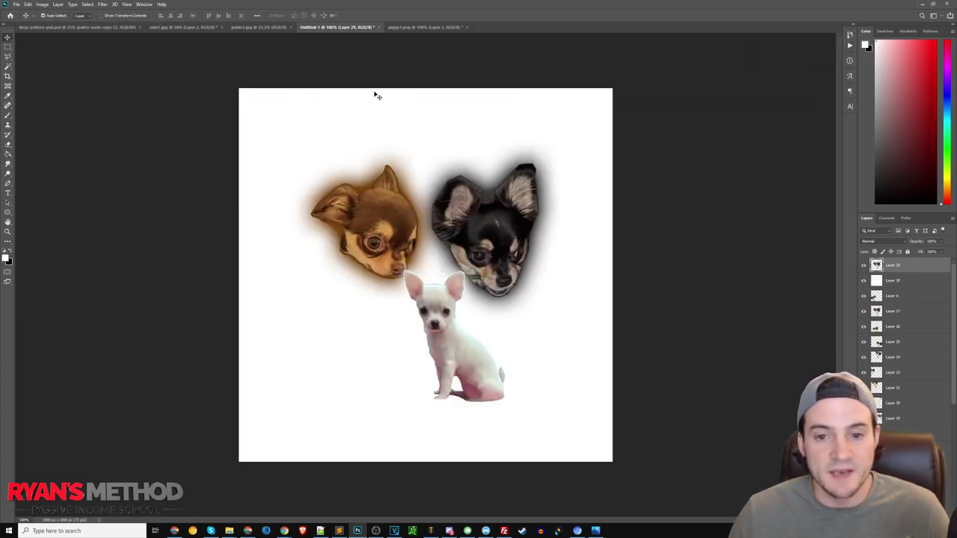
# Scale down the dog group pasted above the white layer, rotate it slightly clockwise, and hide both that group's layer and the white layer
pyautogui.press('ctrl')
pyautogui.hotkey('ctrl', 't')
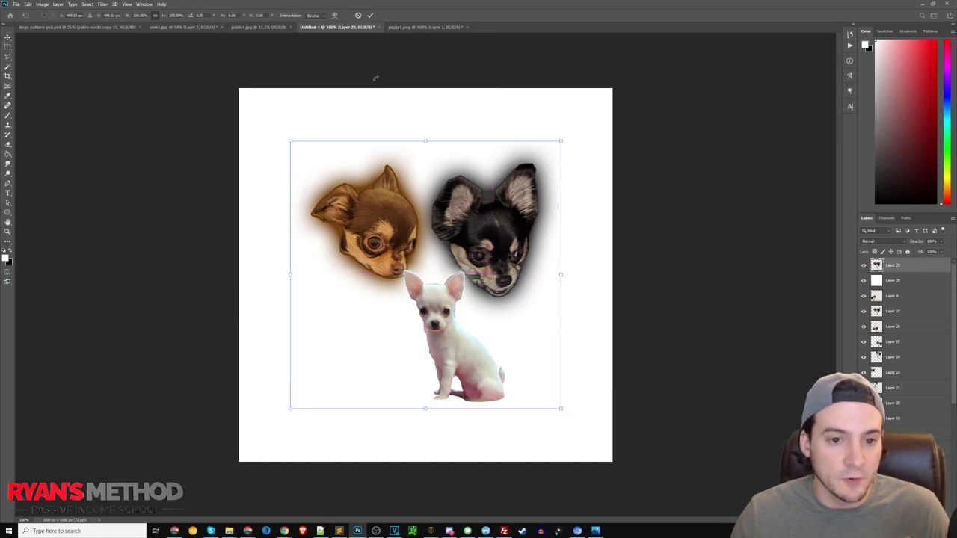
pyautogui.press('Return')
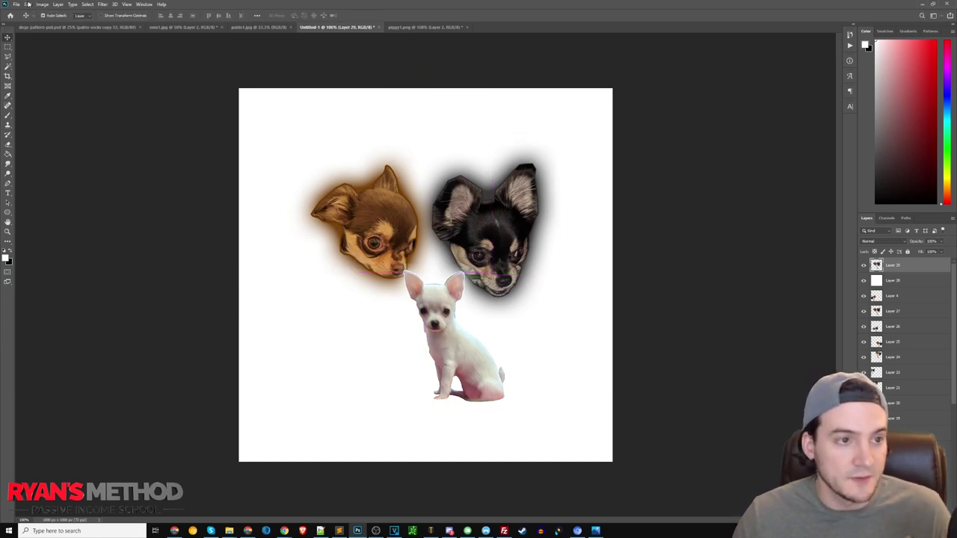
pyautogui.click(28, 5)
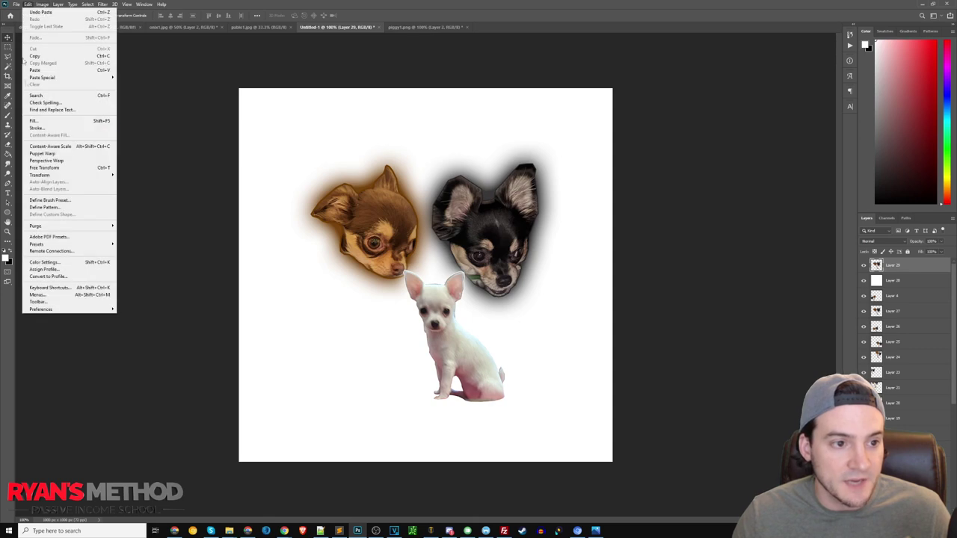
pyautogui.click(56, 169)
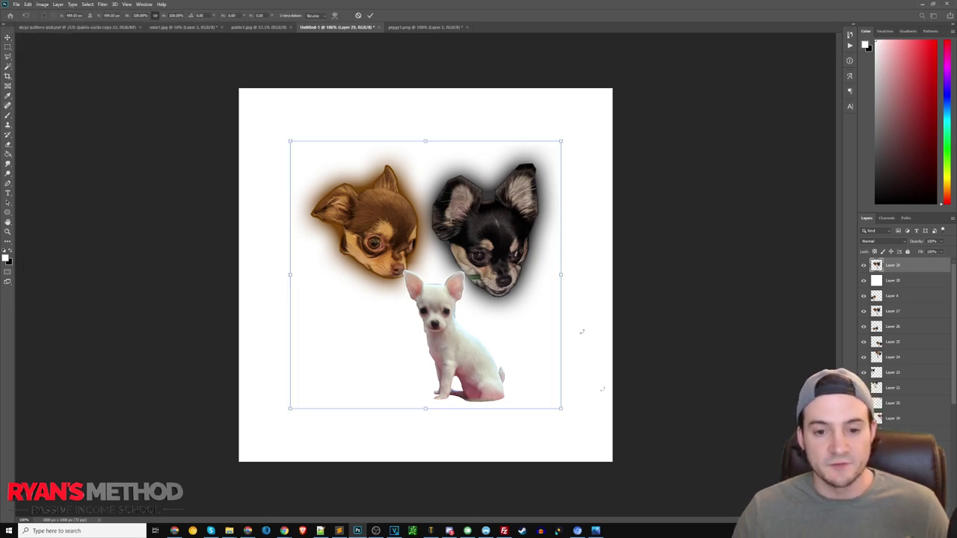
pyautogui.moveTo(564, 421); pyautogui.dragTo(462, 314)
pyautogui.moveTo(566, 278)
pyautogui.mouseDown()
pyautogui.moveTo(559, 265)
pyautogui.moveTo(474, 258)
pyautogui.moveTo(553, 284)
pyautogui.mouseUp()
pyautogui.moveTo(547, 405)
pyautogui.mouseDown()
pyautogui.moveTo(412, 246)
pyautogui.moveTo(544, 425)
pyautogui.moveTo(531, 414)
pyautogui.mouseUp()
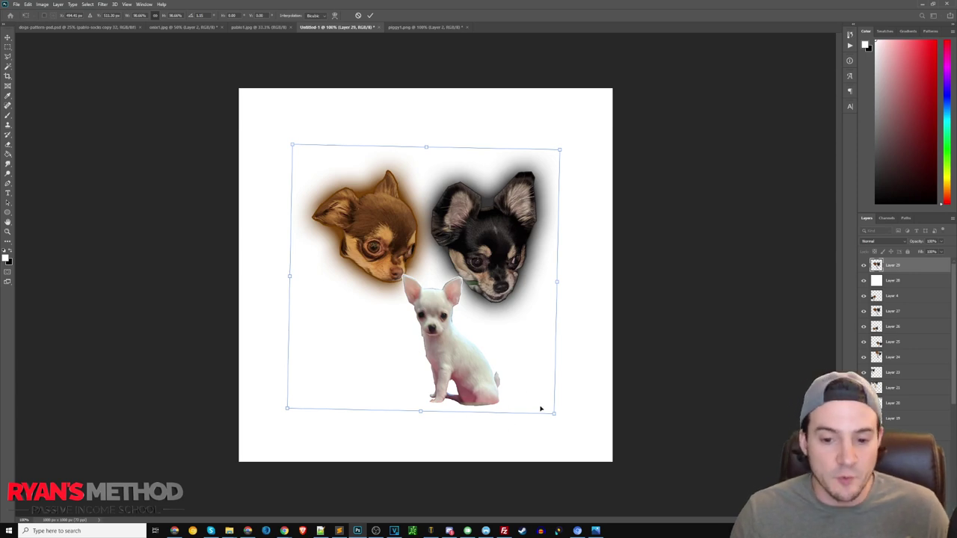
pyautogui.moveTo(553, 412); pyautogui.dragTo(523, 372)
pyautogui.press('Return')
pyautogui.click(864, 265)
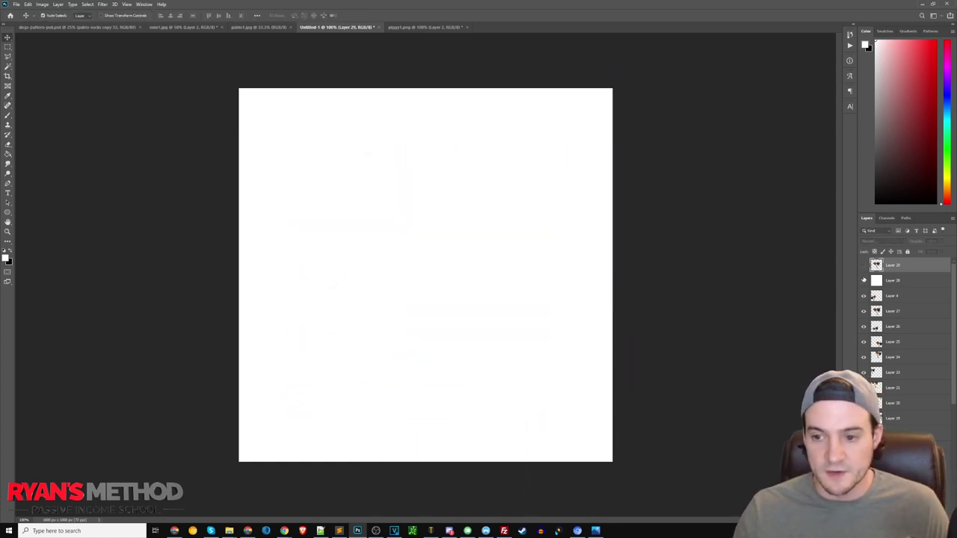
pyautogui.click(864, 280)
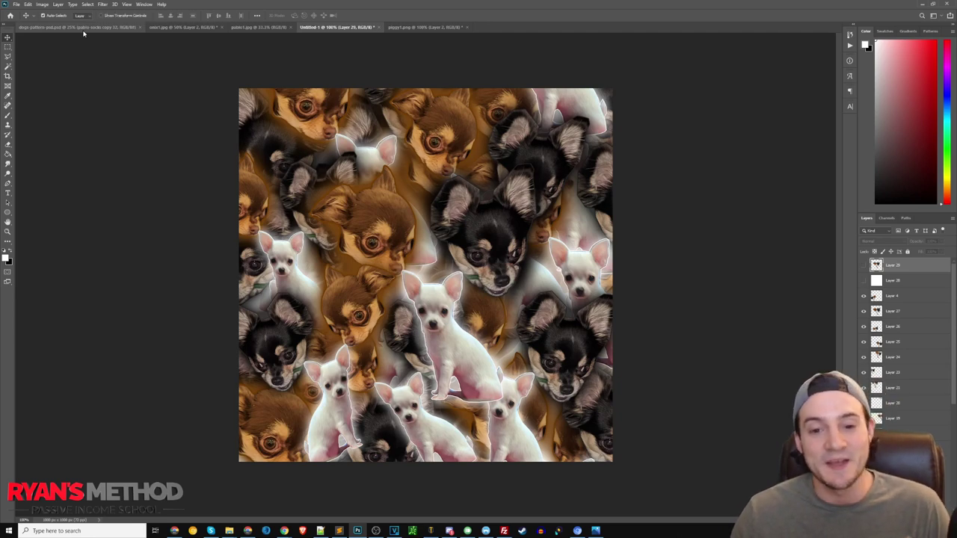
# Compare the dog pattern in Untitled-1 with the finished pattern document and look over the source dog cutouts
pyautogui.click(85, 30)
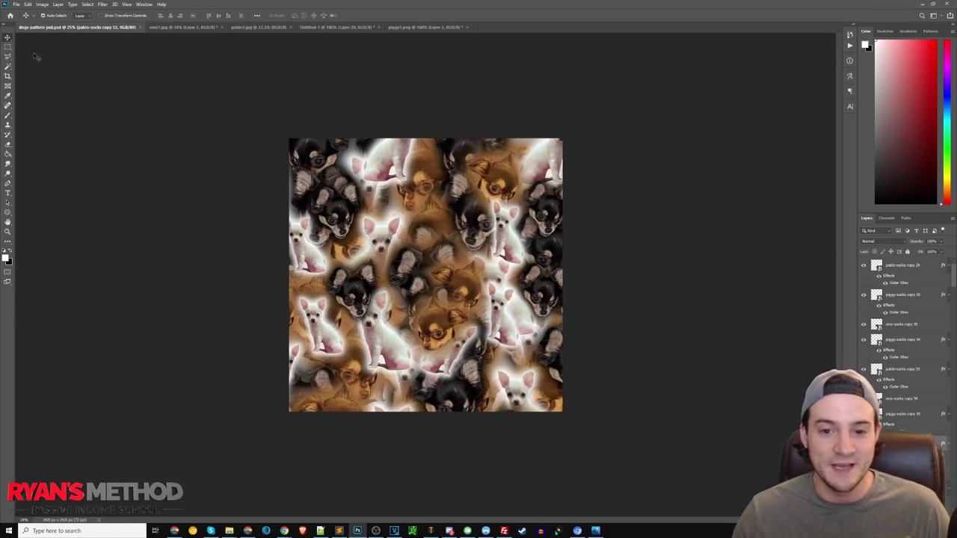
pyautogui.click(423, 29)
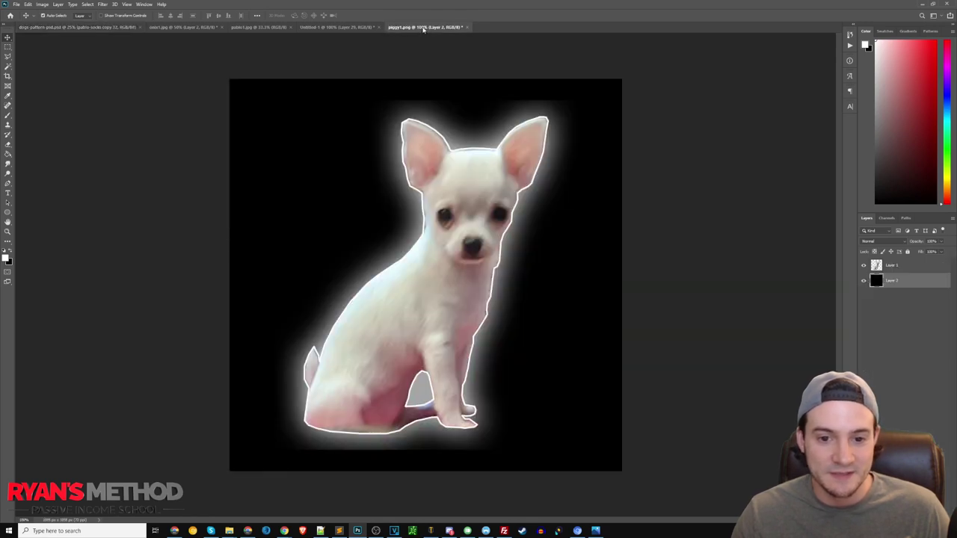
pyautogui.click(318, 29)
pyautogui.click(265, 28)
pyautogui.click(332, 29)
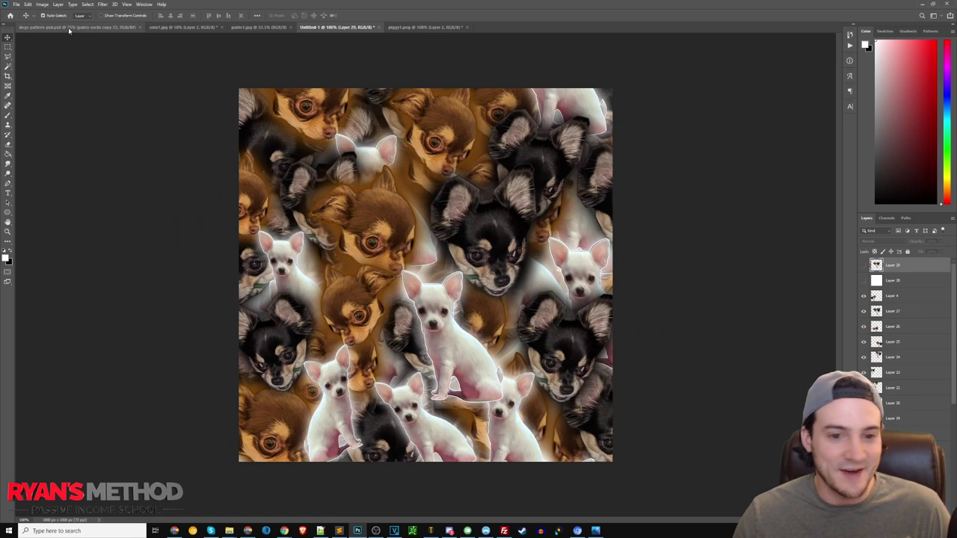
pyautogui.click(69, 28)
pyautogui.click(321, 28)
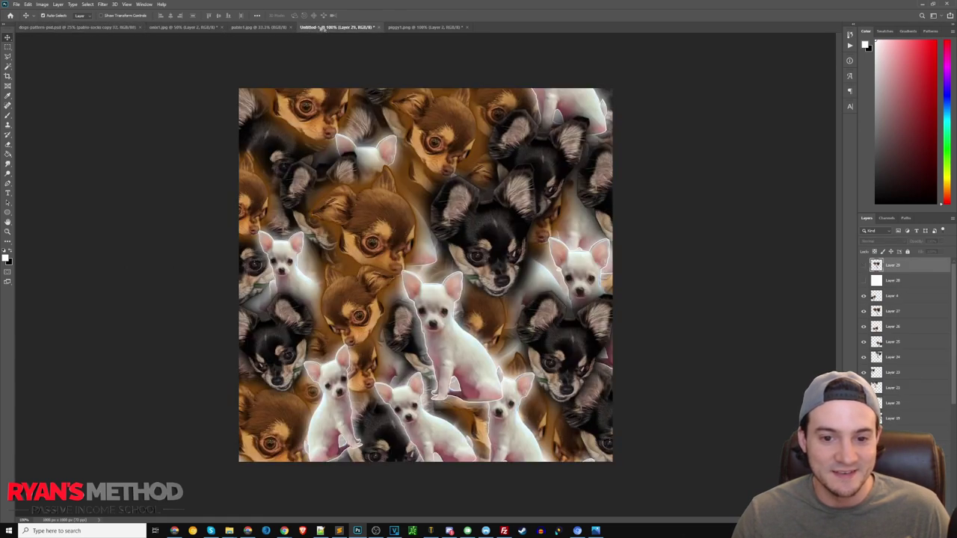
pyautogui.click(69, 27)
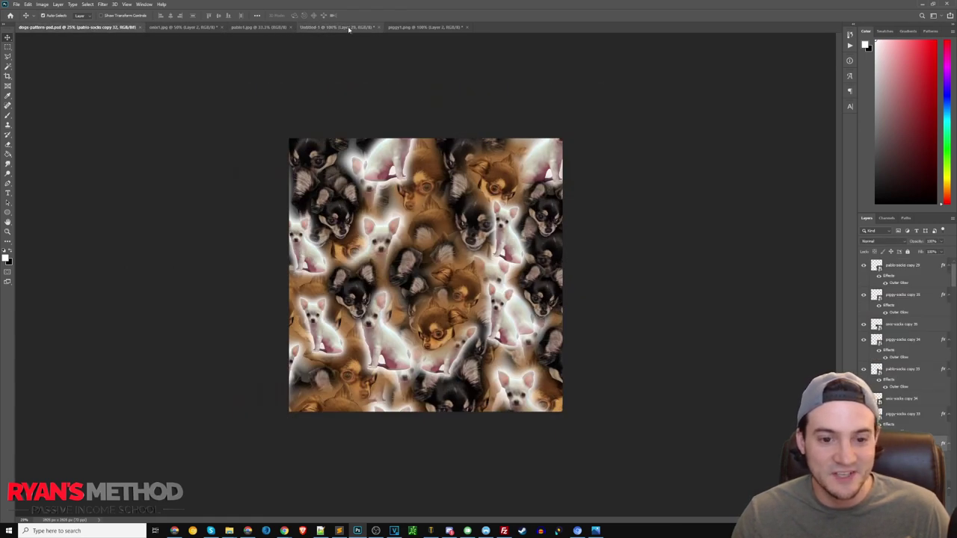
pyautogui.click(348, 26)
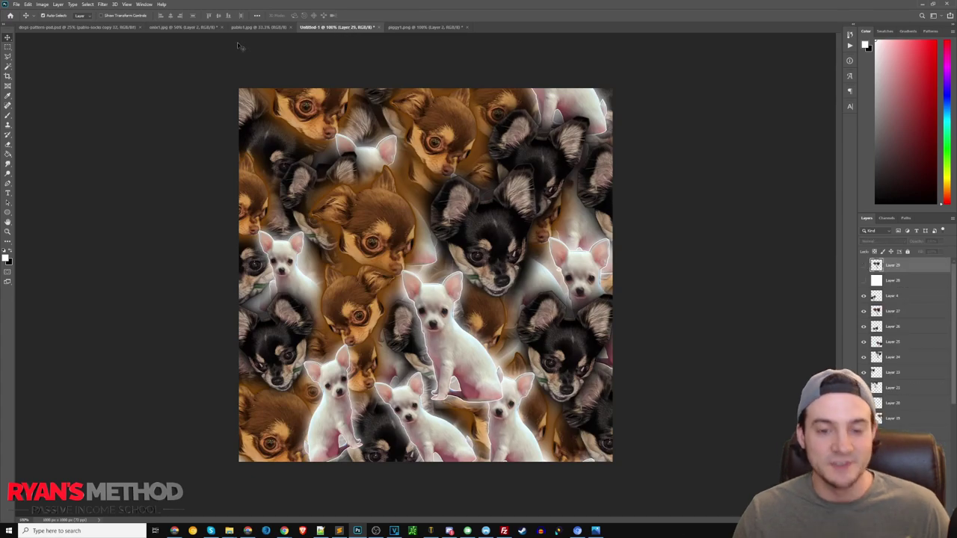